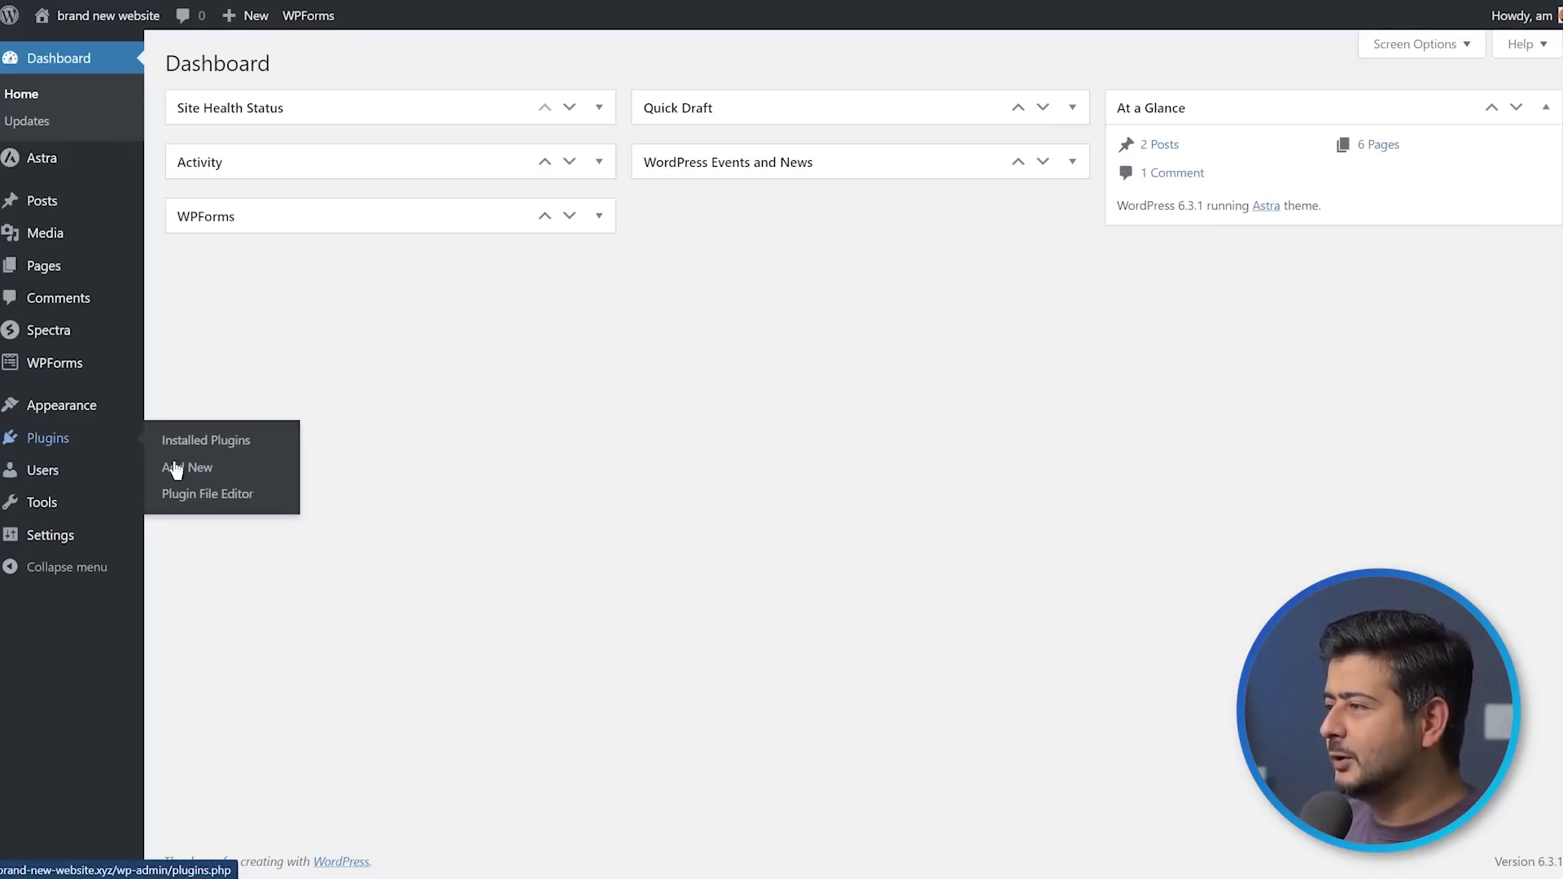
# Step: Install the All in One SEO plugin found by searching the plugin directory for 'aioseo'
pyautogui.click(175, 466)
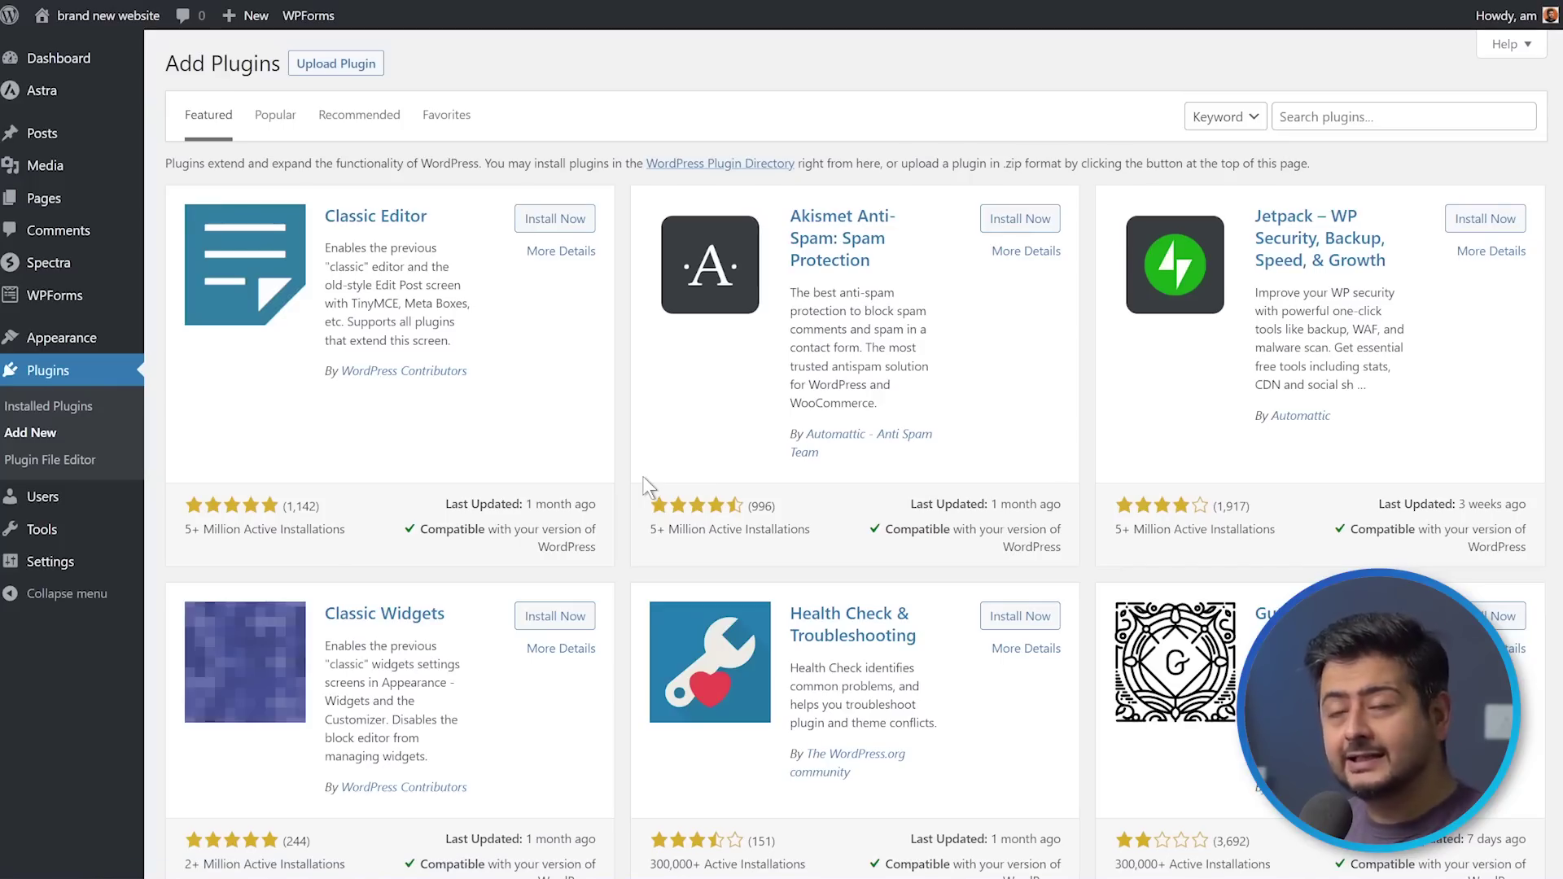
pyautogui.click(1329, 115)
pyautogui.write('aioseo')
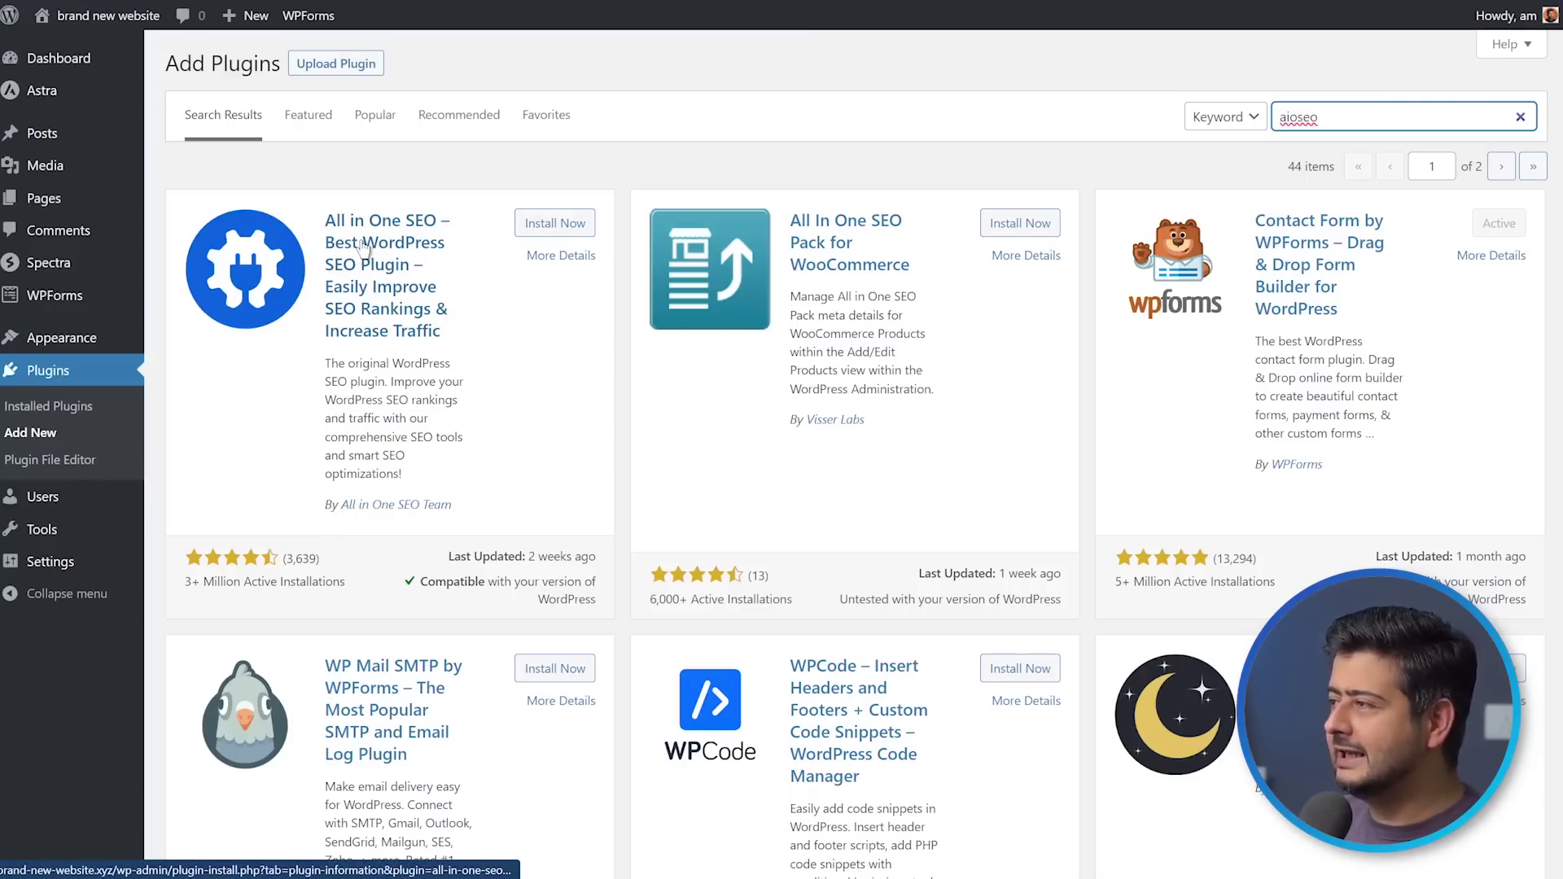
pyautogui.click(554, 224)
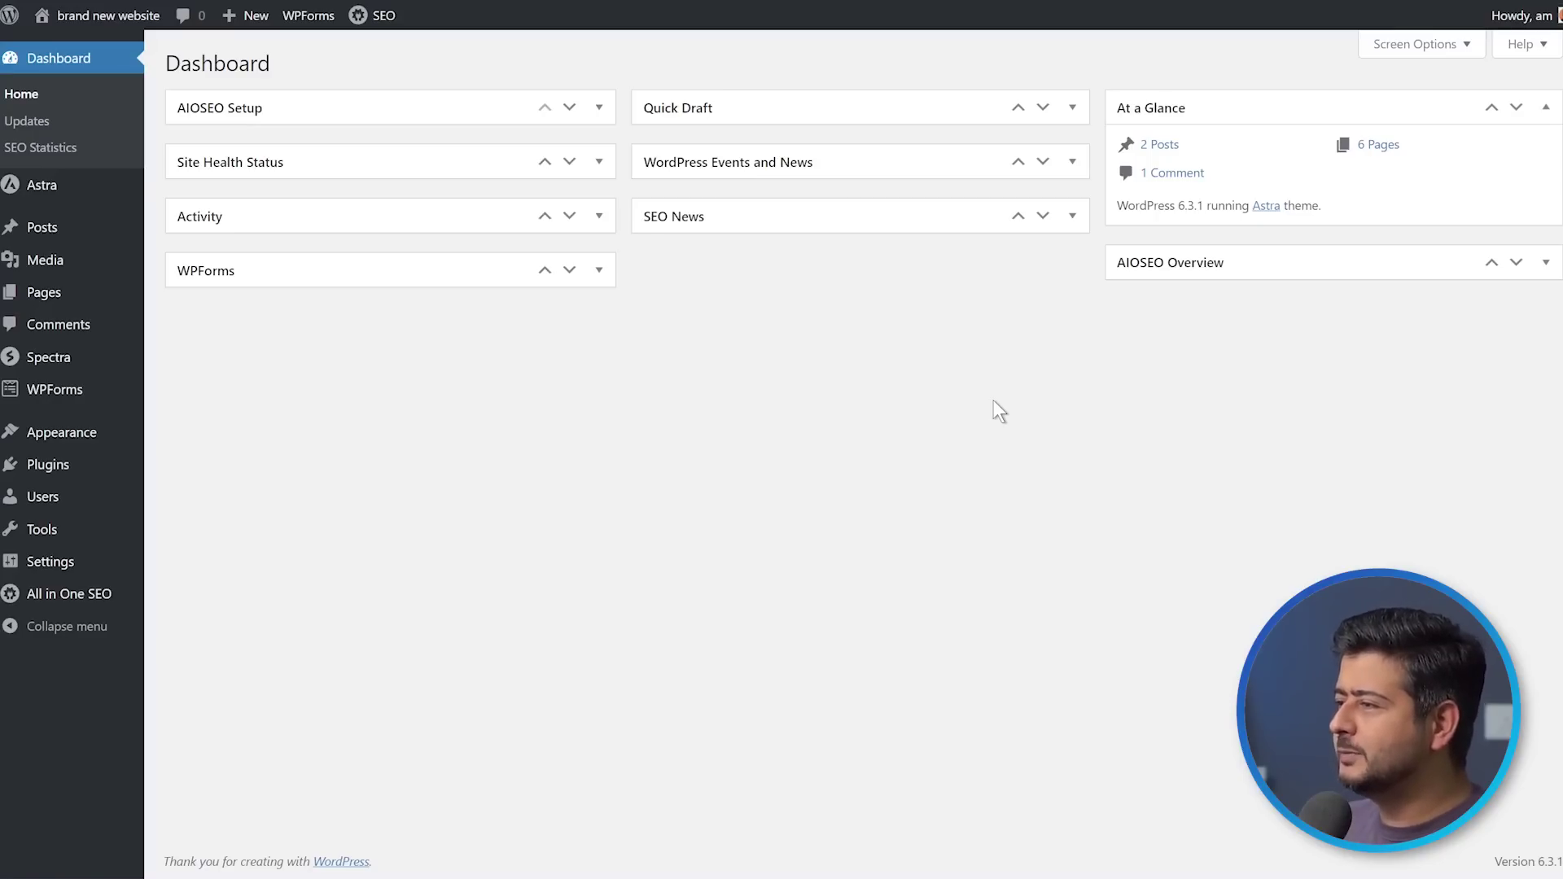
pyautogui.moveTo(50, 562)
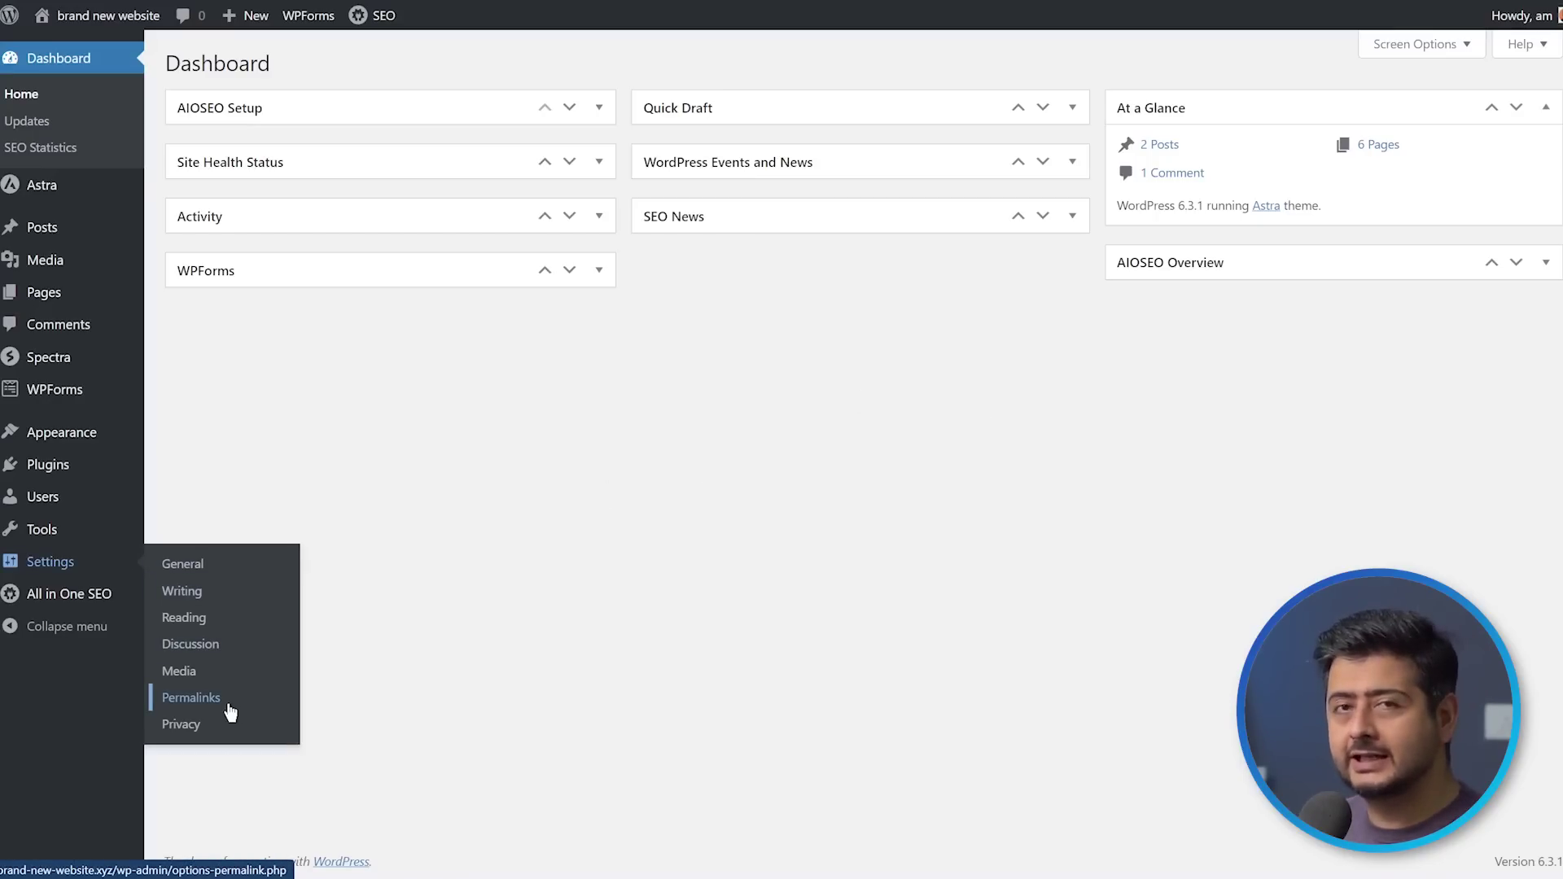
# Step: Switch the permalink structure to Post name (/%postname%/) and save the change
pyautogui.click(228, 701)
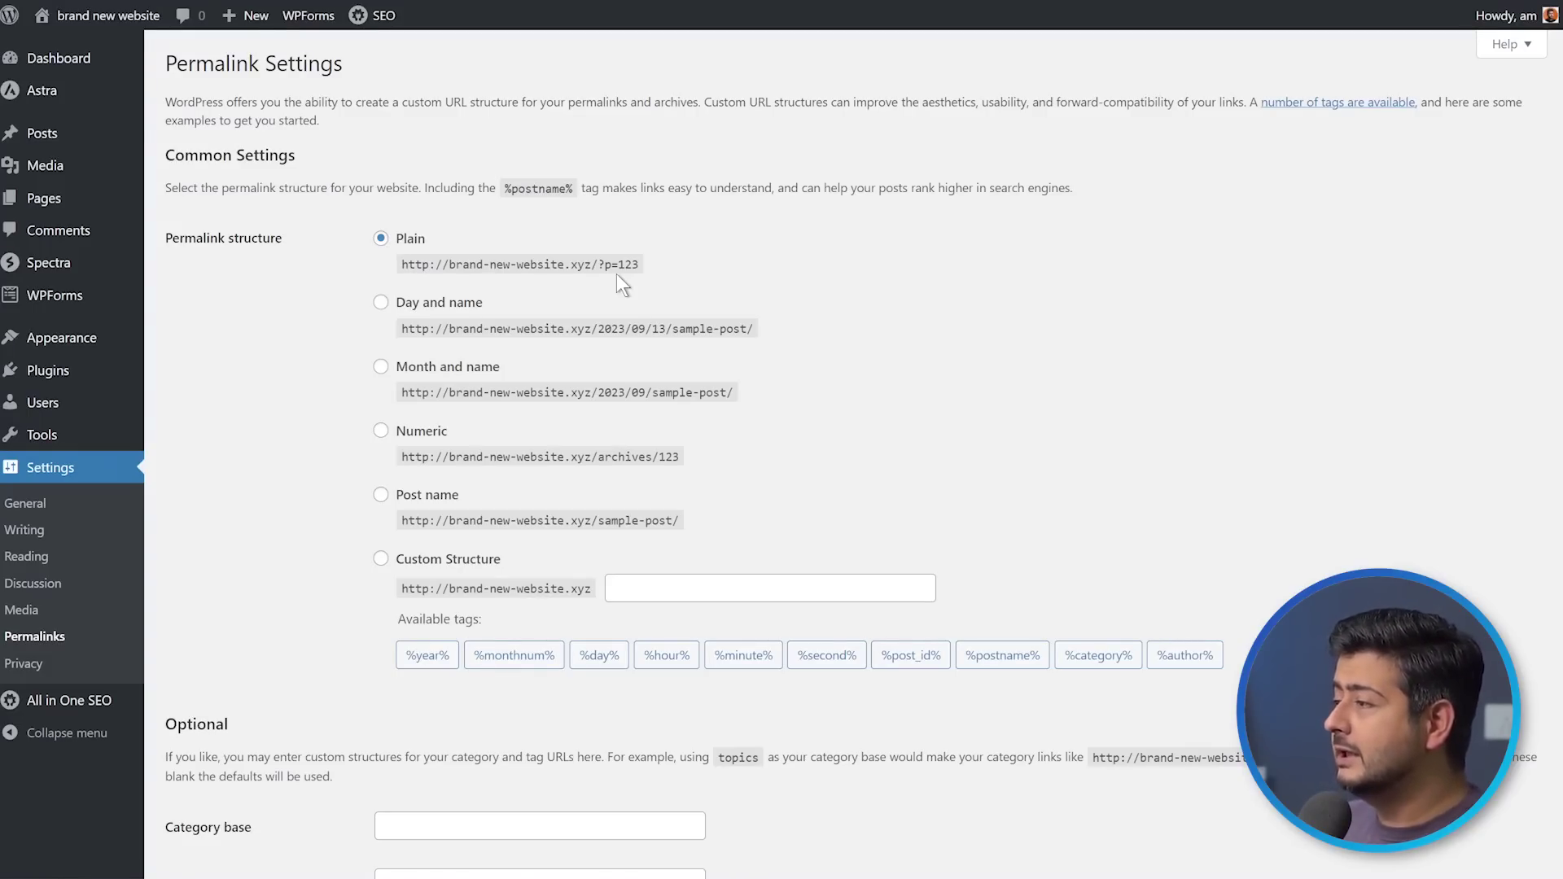
pyautogui.click(413, 498)
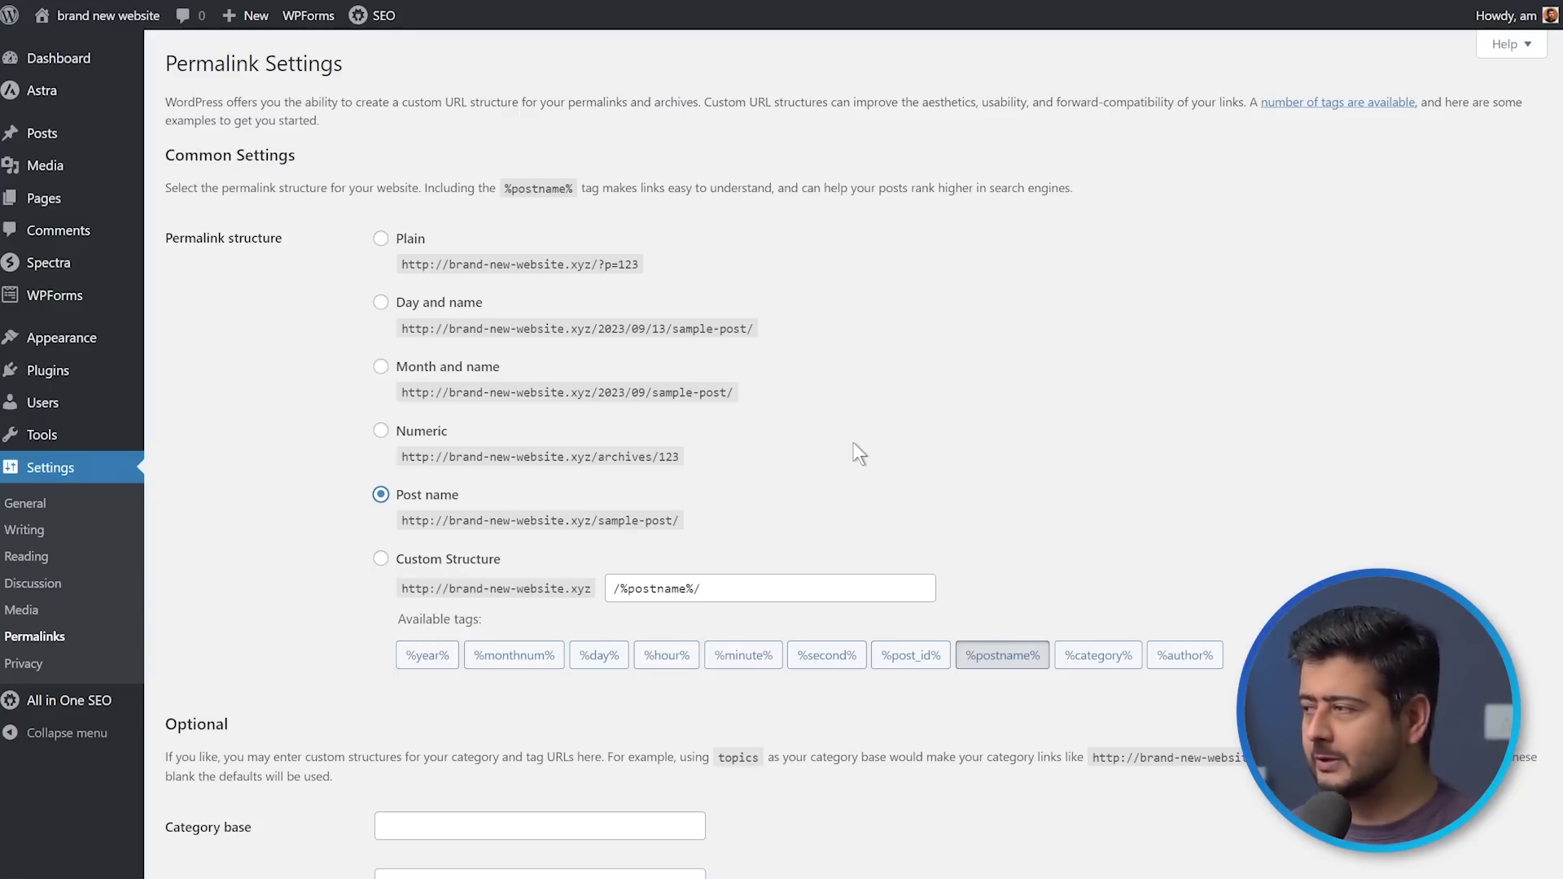
pyautogui.scroll(-2, 863, 453)
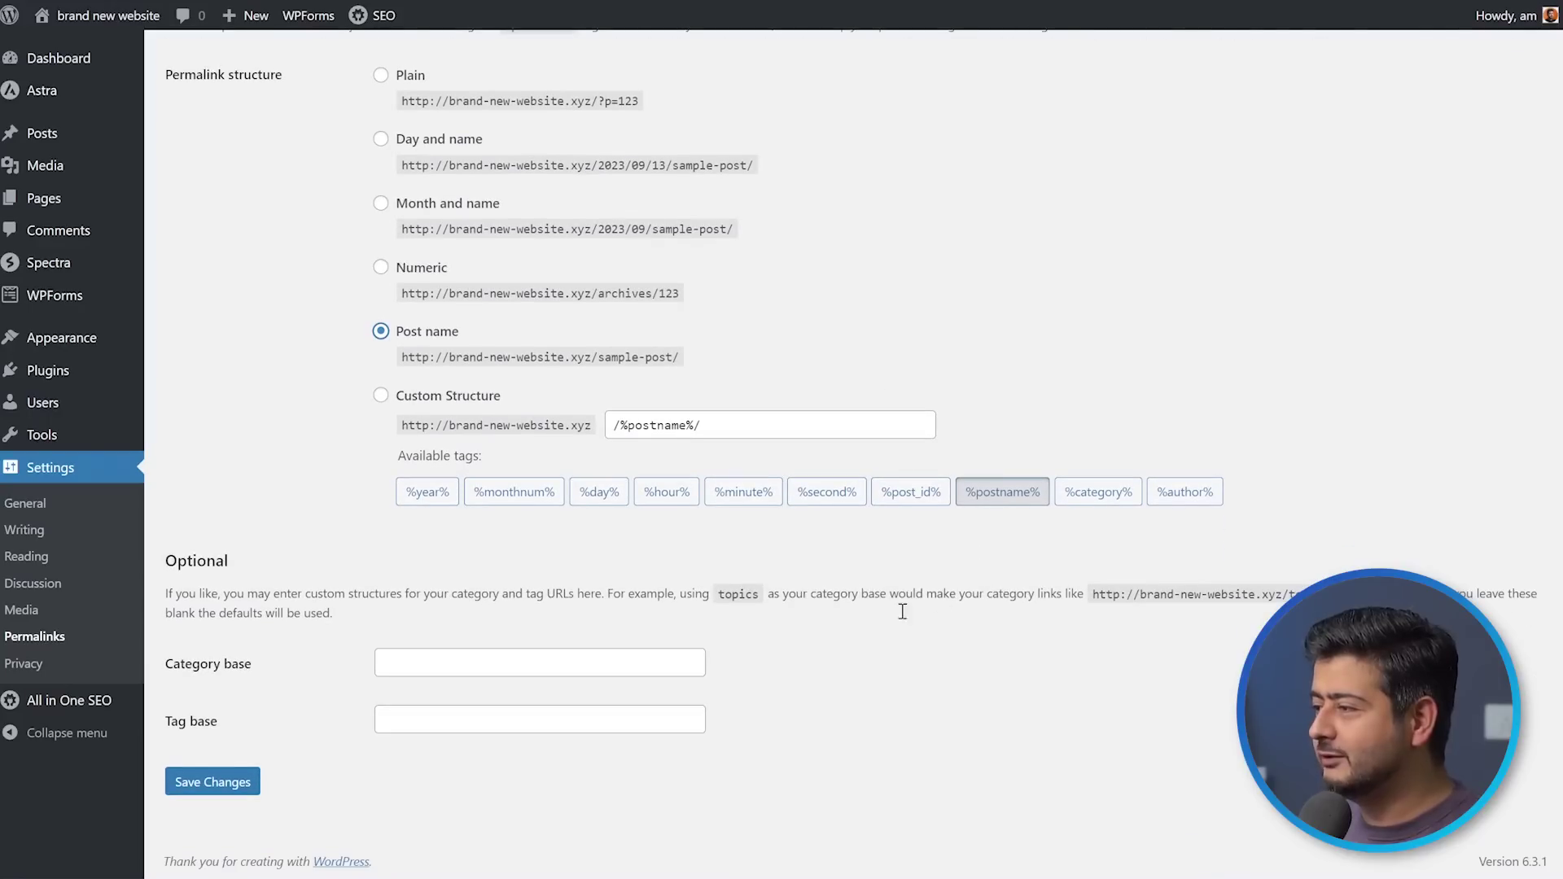
pyautogui.click(244, 779)
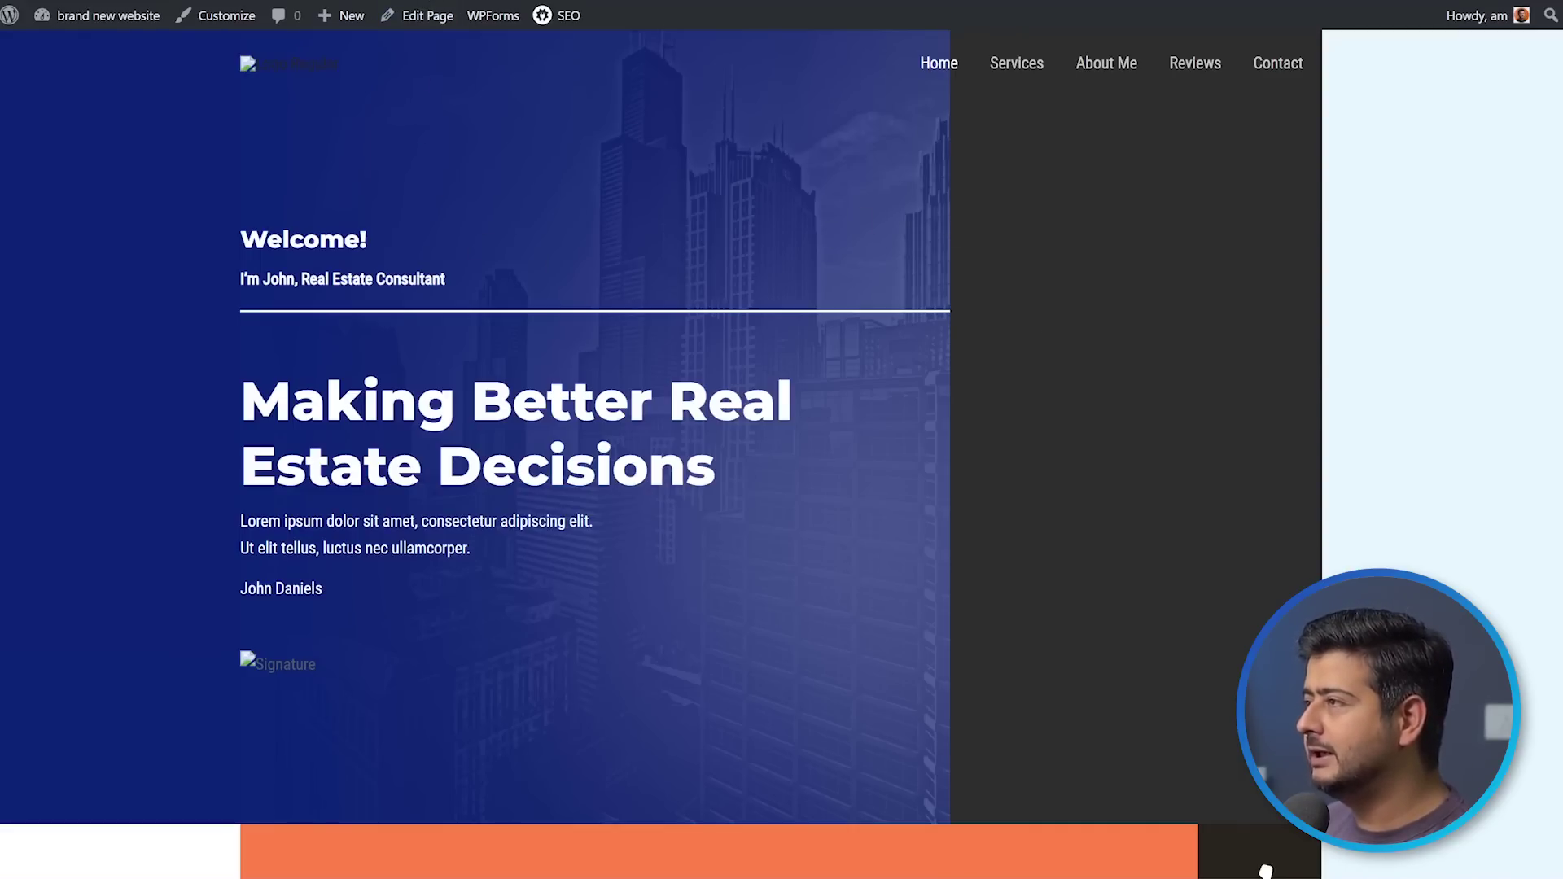
# Step: Load the site's /sitemap.xml address in the browser to view the sitemap index
pyautogui.hotkey('ctrl', 'l')
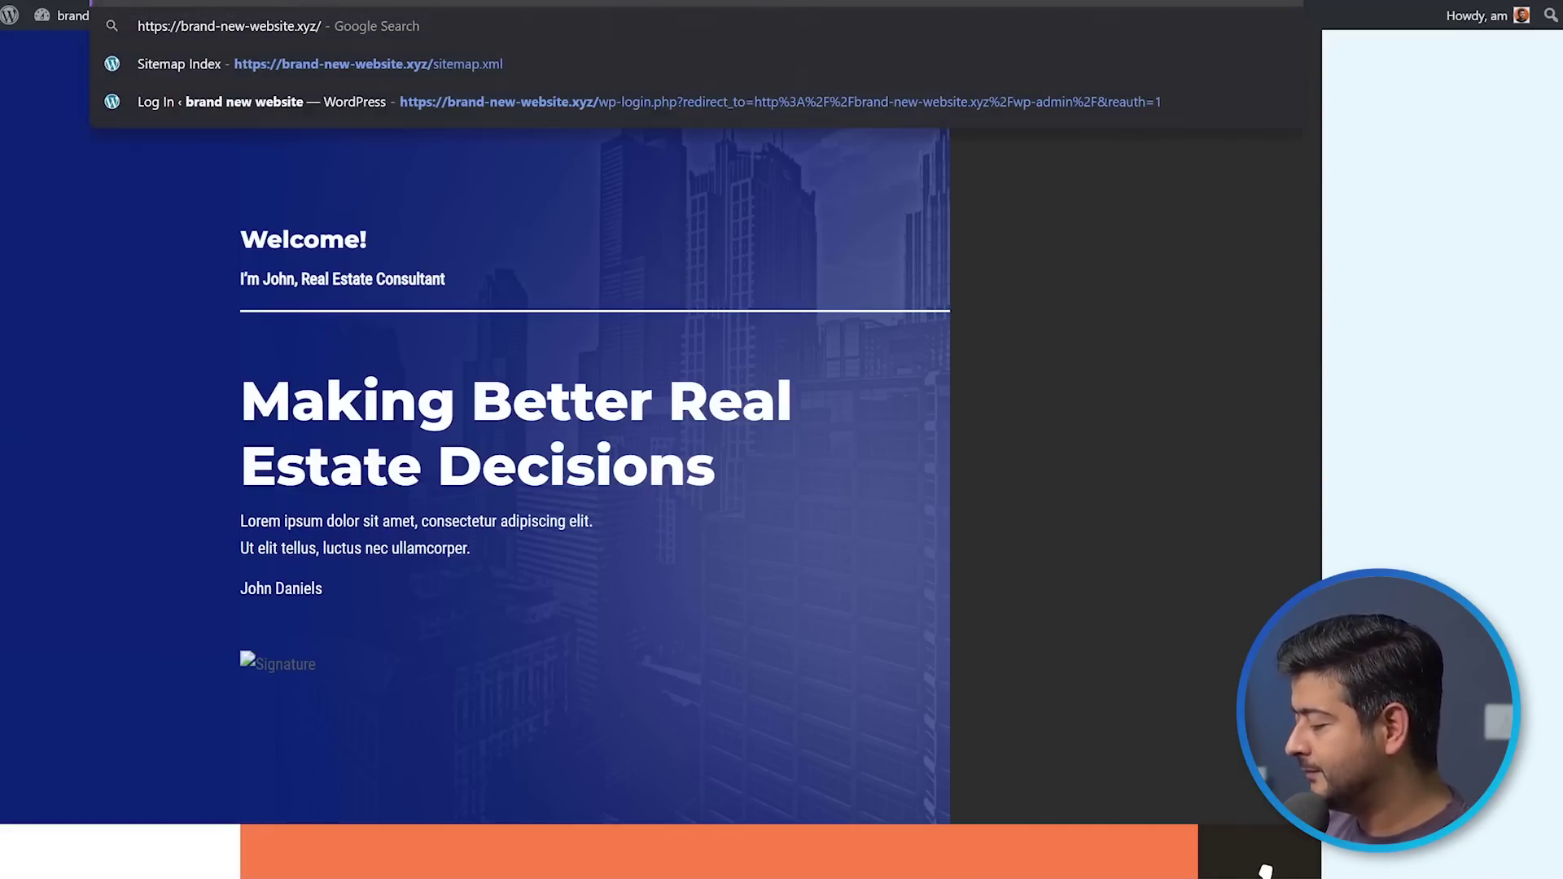
pyautogui.write('sitemap.xml')
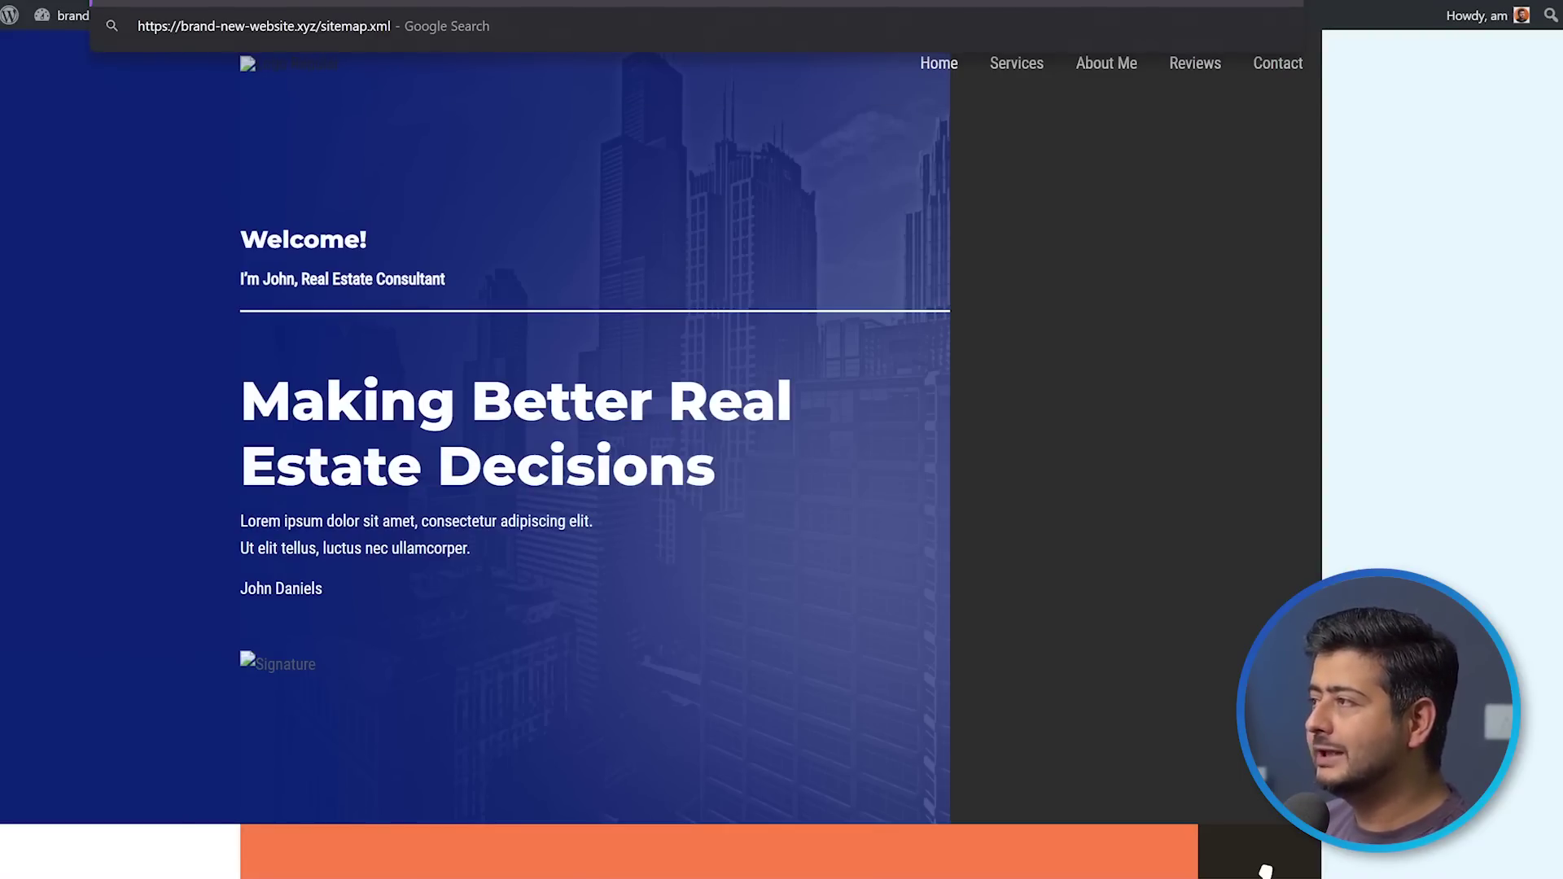
pyautogui.press('Return')
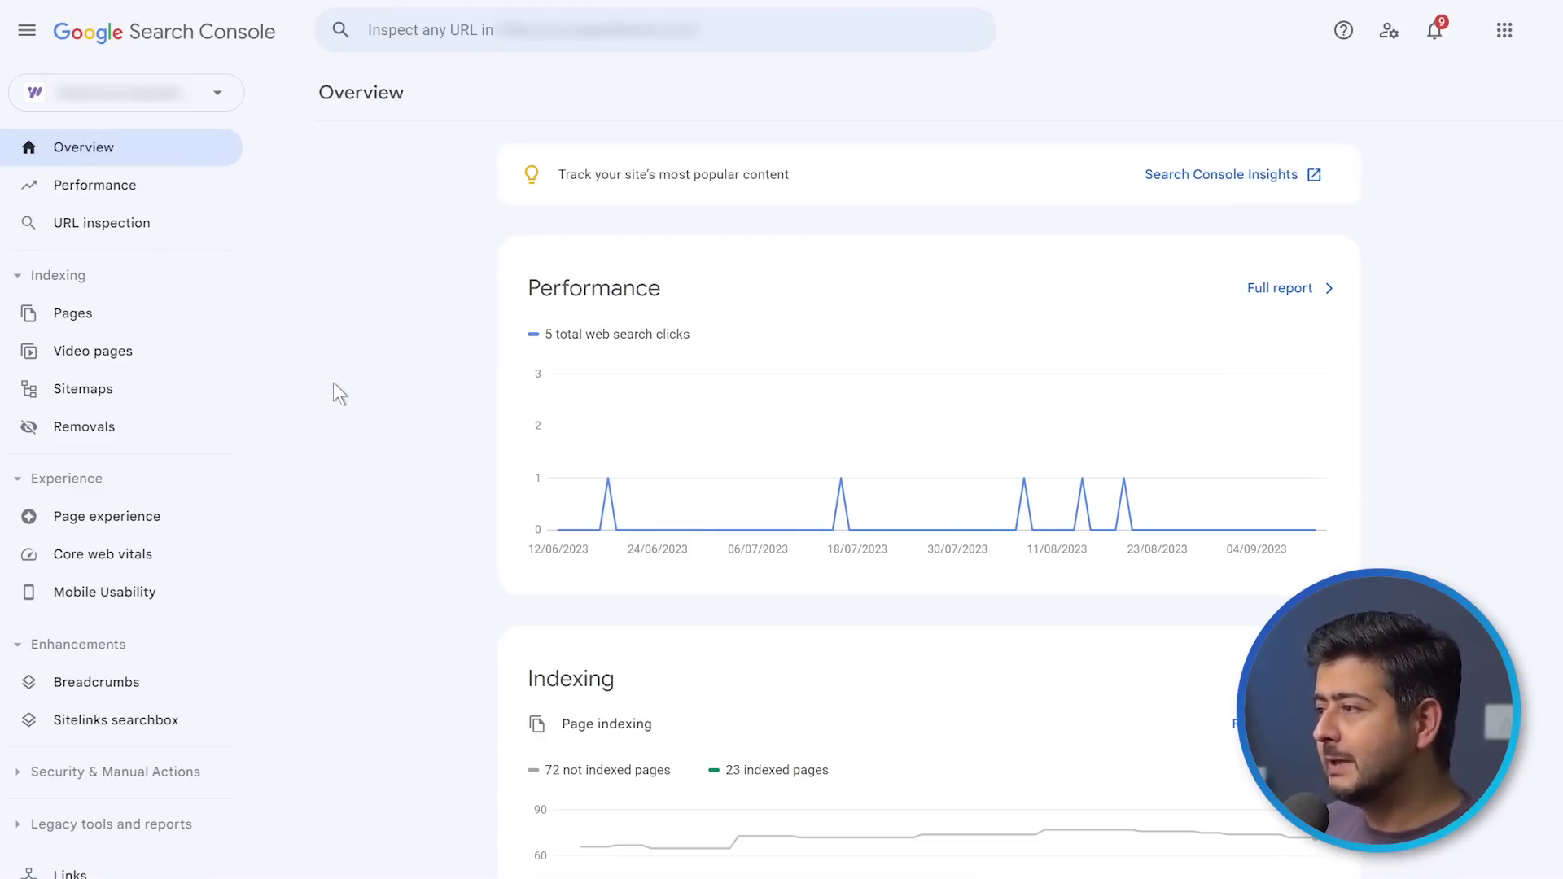
# Step: Enter sitemap.xml as a new sitemap on the Search Console Sitemaps page
pyautogui.click(124, 392)
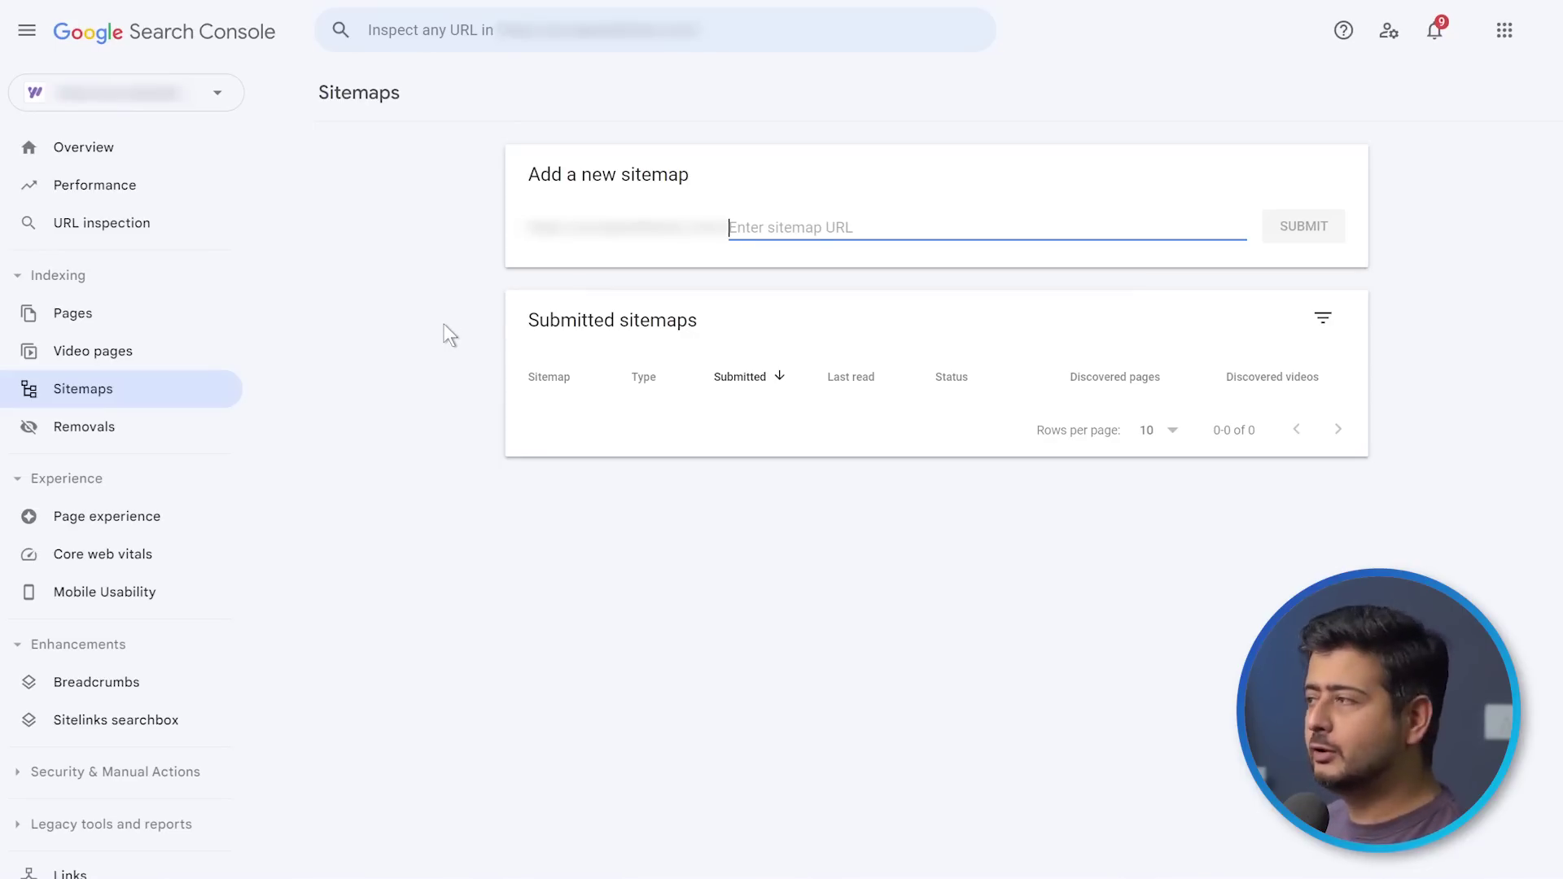
pyautogui.write('si')
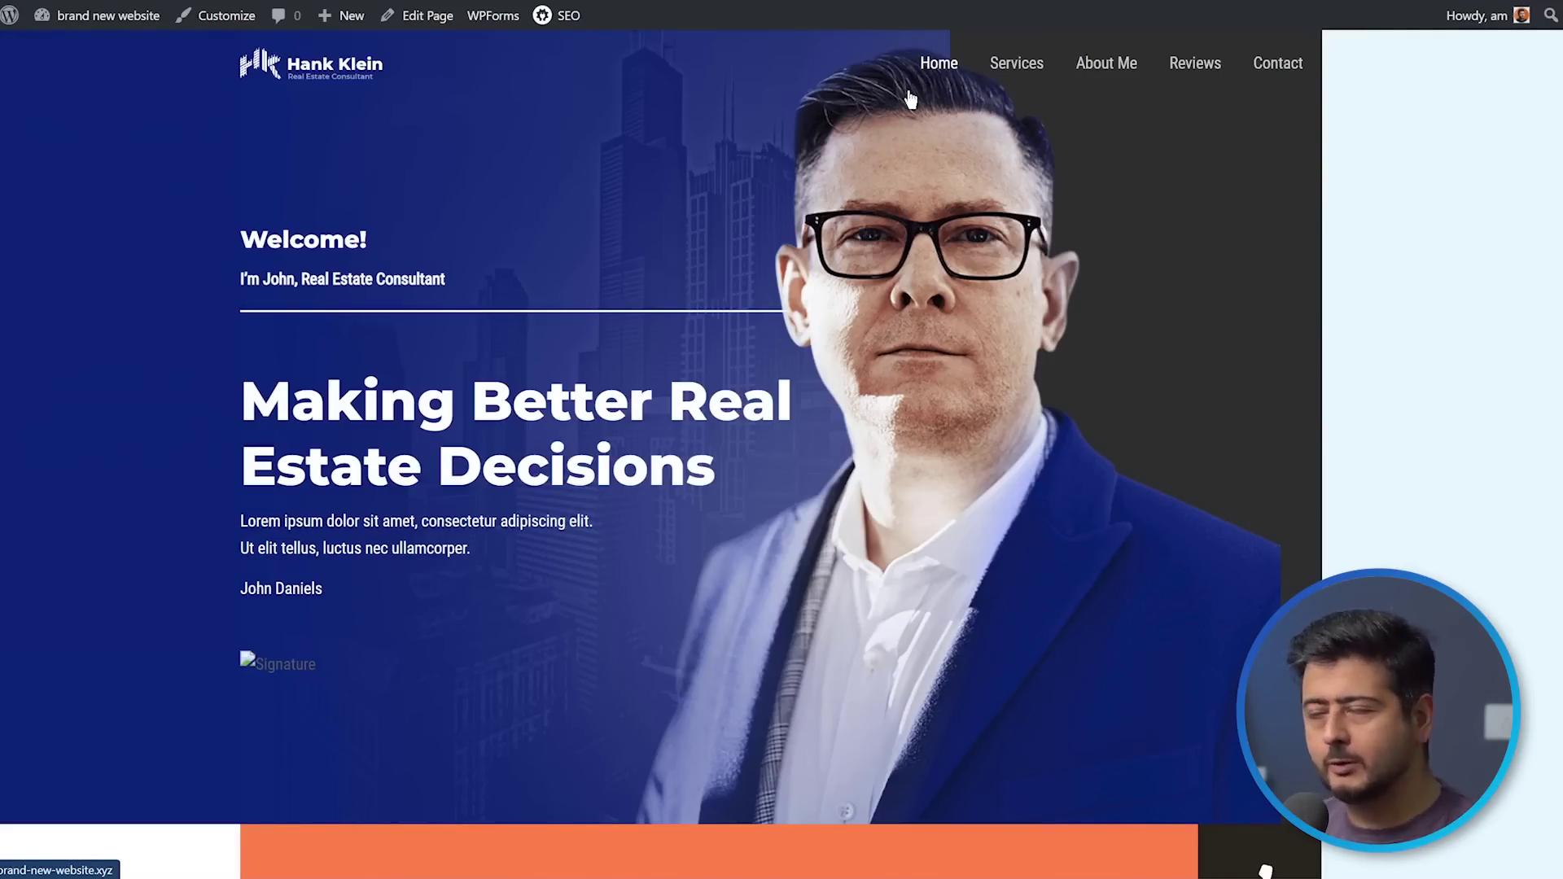
# Step: Scroll through the live site's blog listing showing the two Hello world! posts
pyautogui.scroll(-1, 778, 424)
pyautogui.scroll(-6, 676, 539)
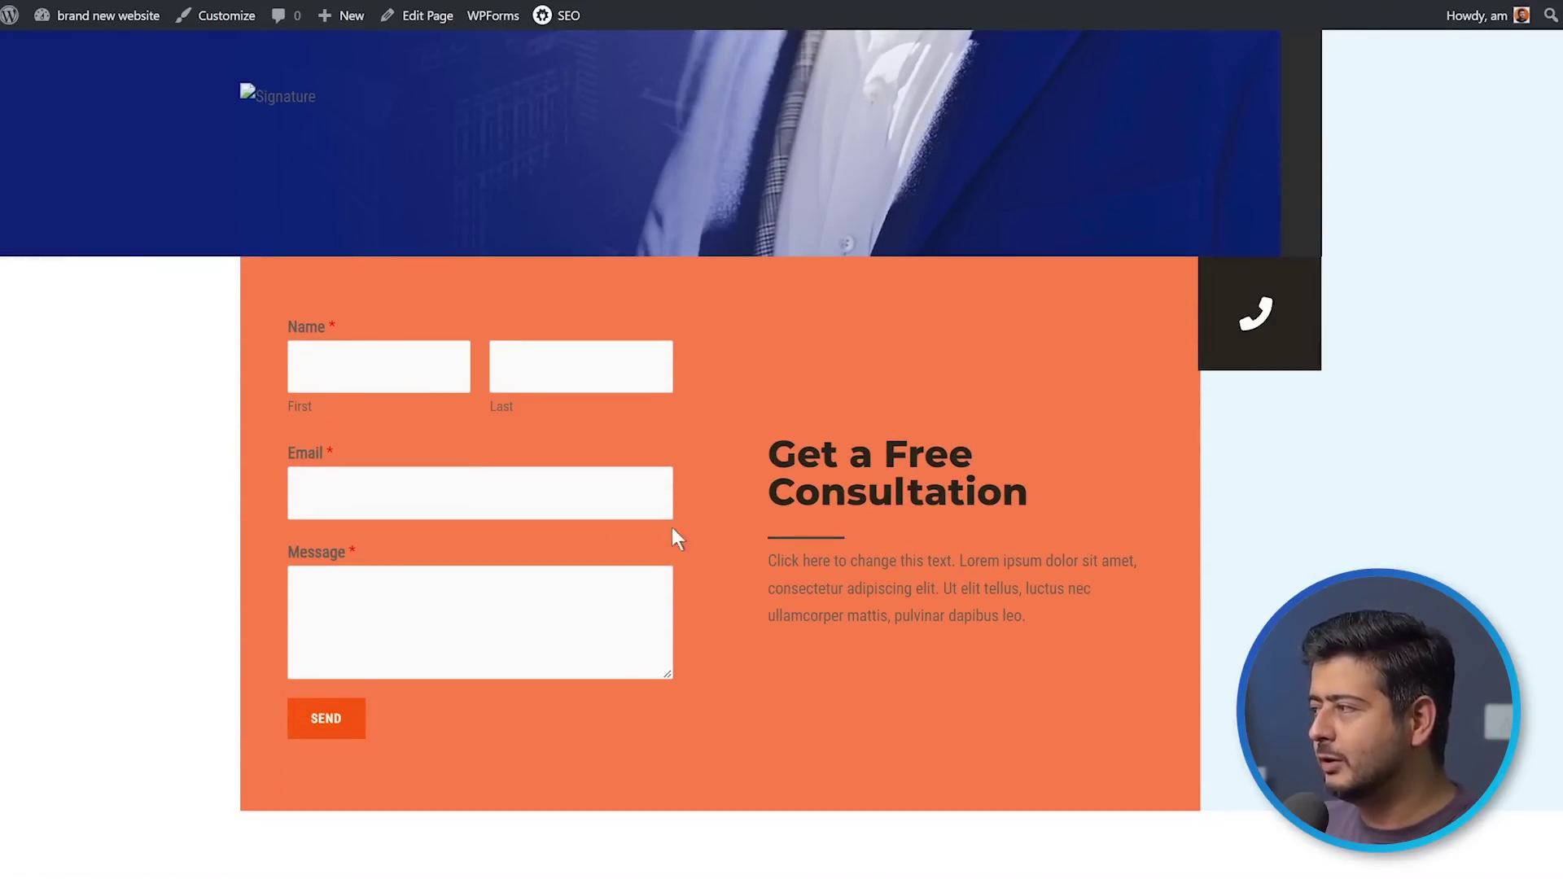
pyautogui.scroll(7, 844, 574)
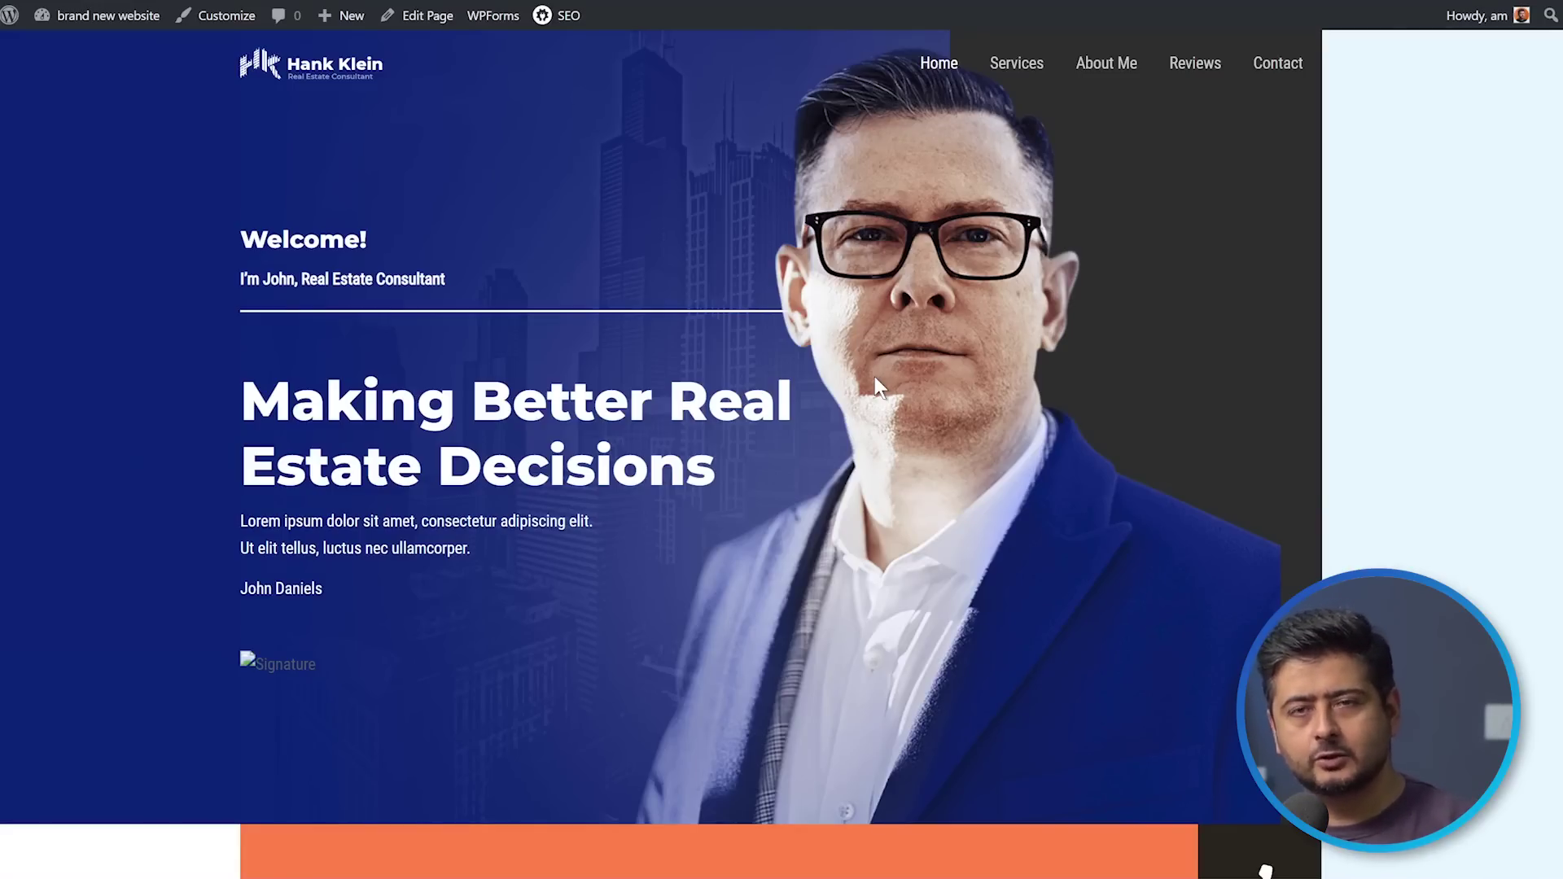
pyautogui.scroll(-7, 911, 370)
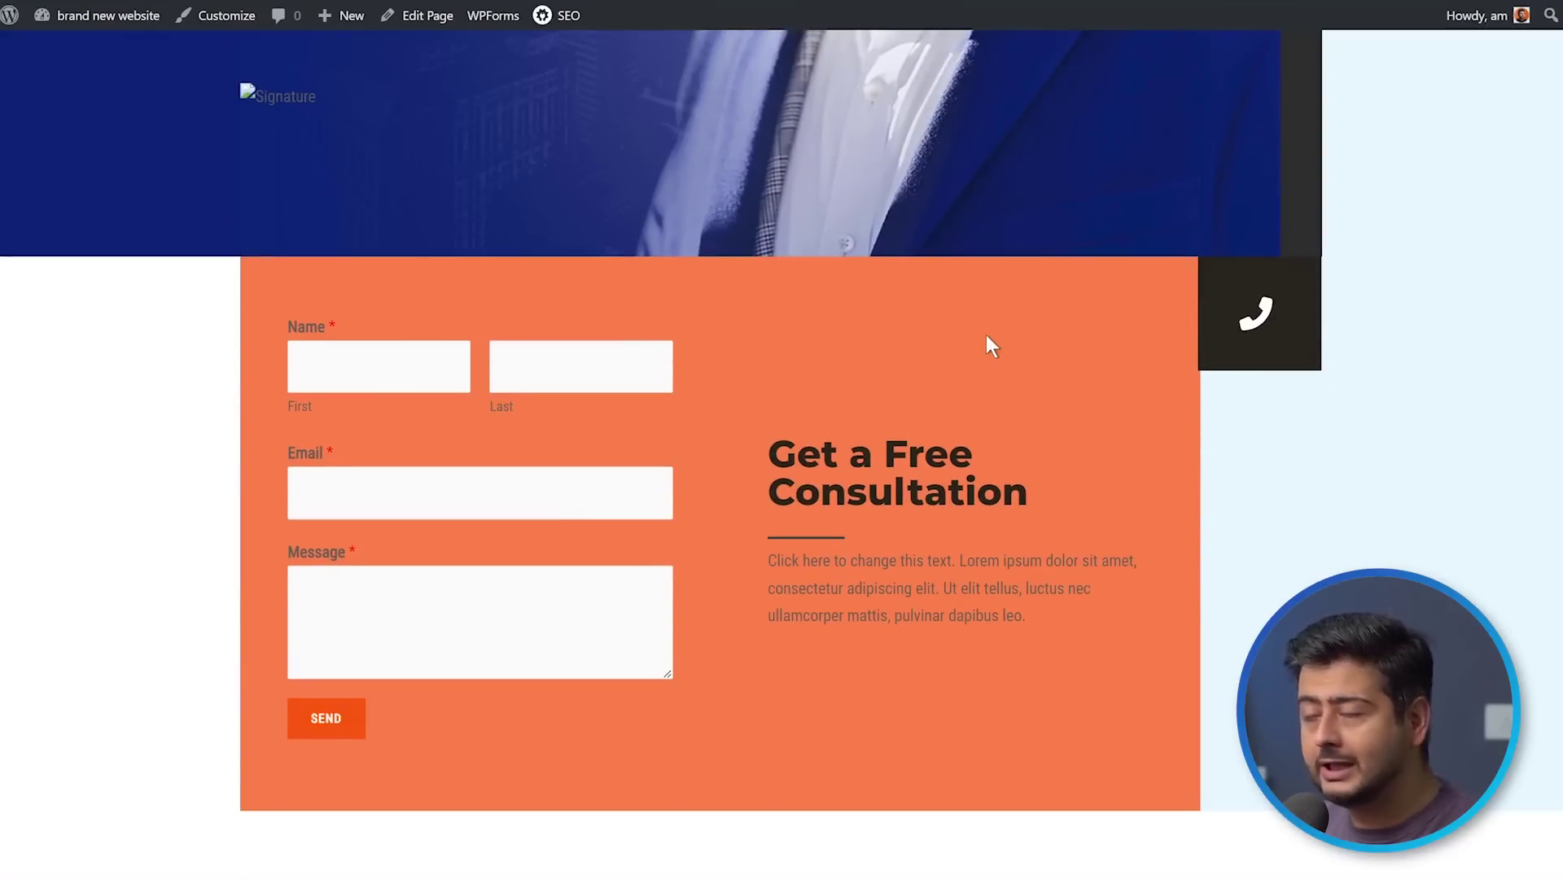
pyautogui.scroll(7, 986, 336)
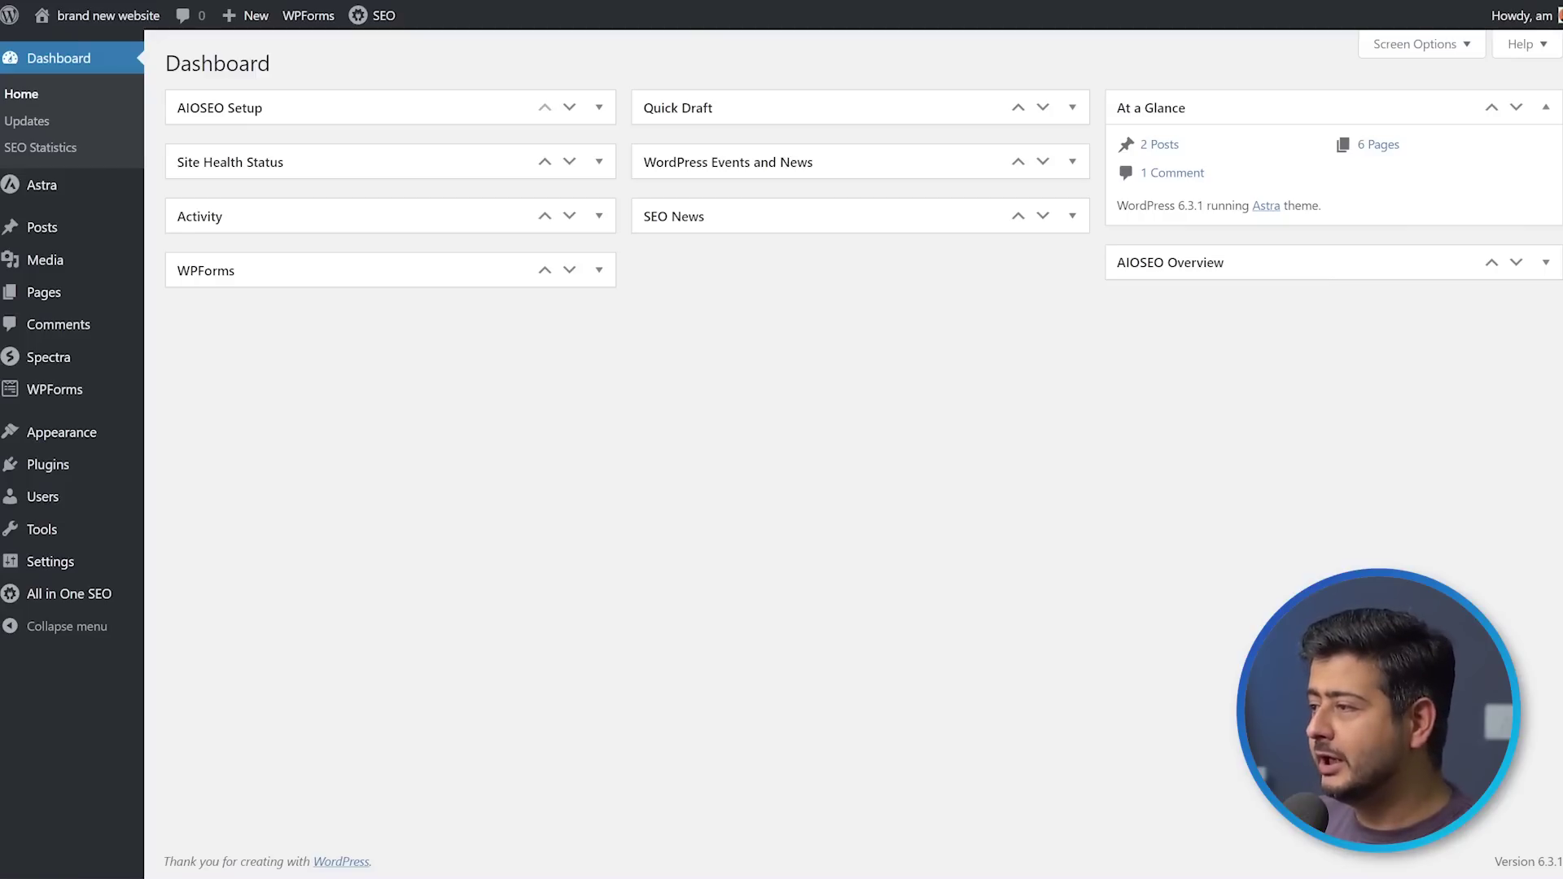
pyautogui.moveTo(50, 561)
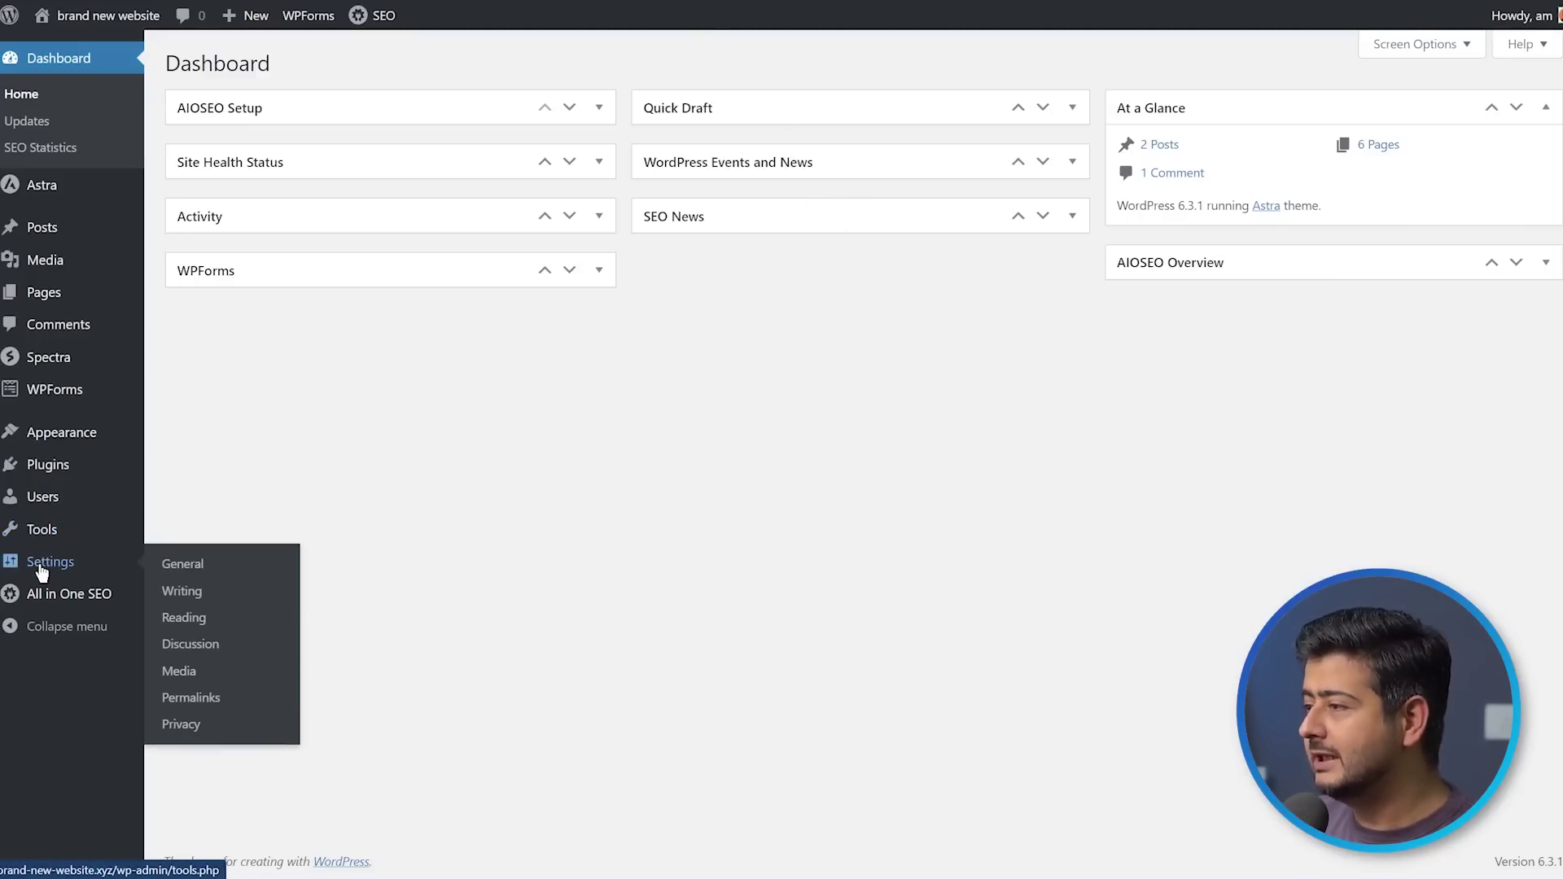
# Step: Go to the Settings > Reading page from the admin dashboard
pyautogui.click(202, 629)
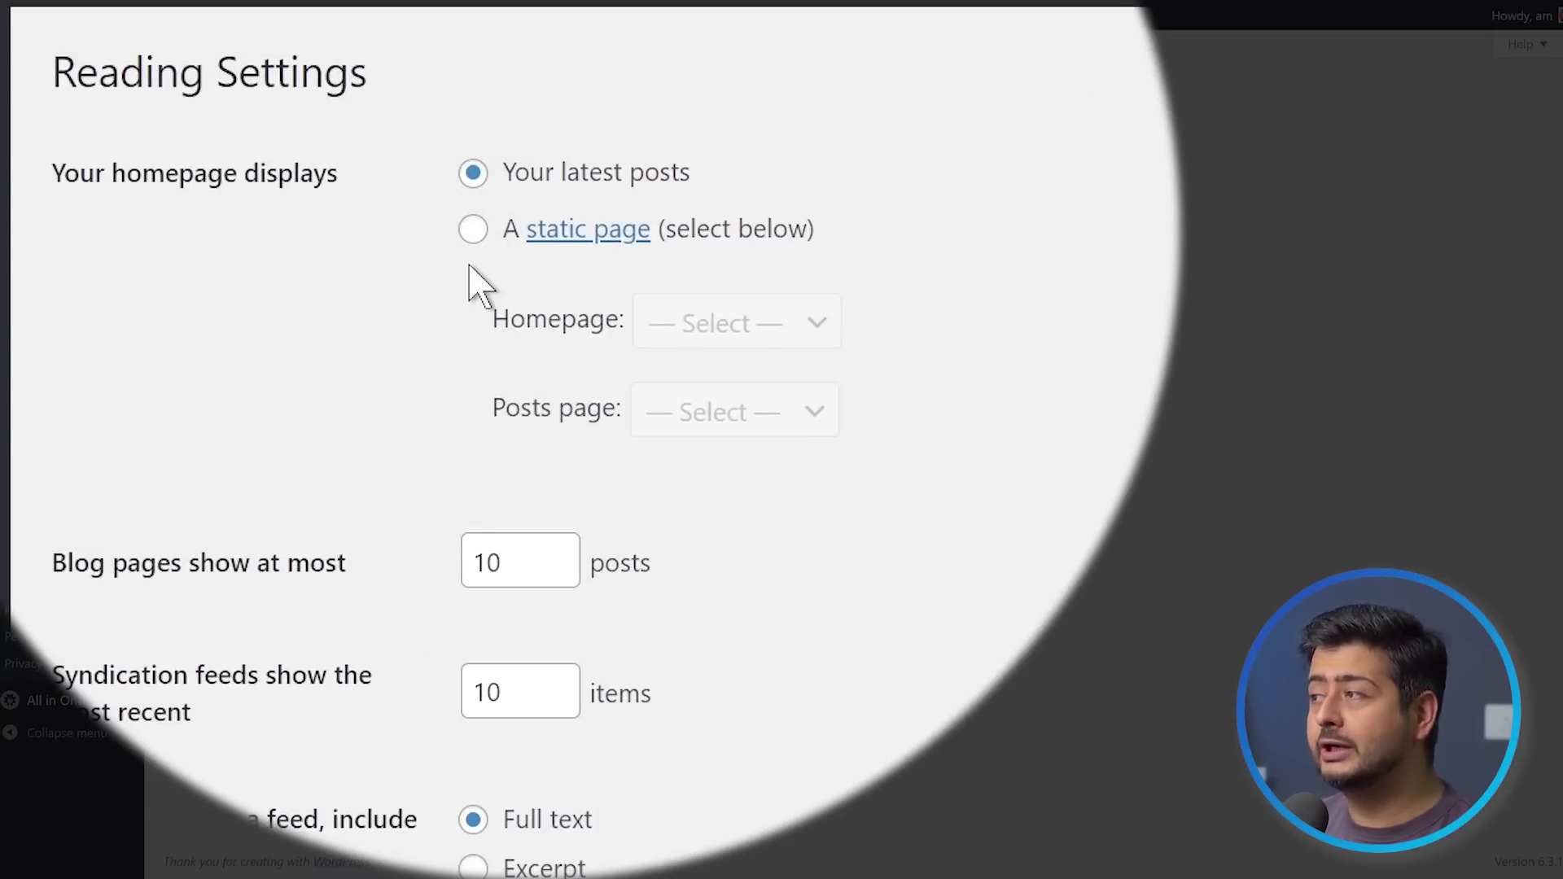
# Step: Make the static page 'Home' the homepage, leave Posts page unset, and save
pyautogui.click(472, 230)
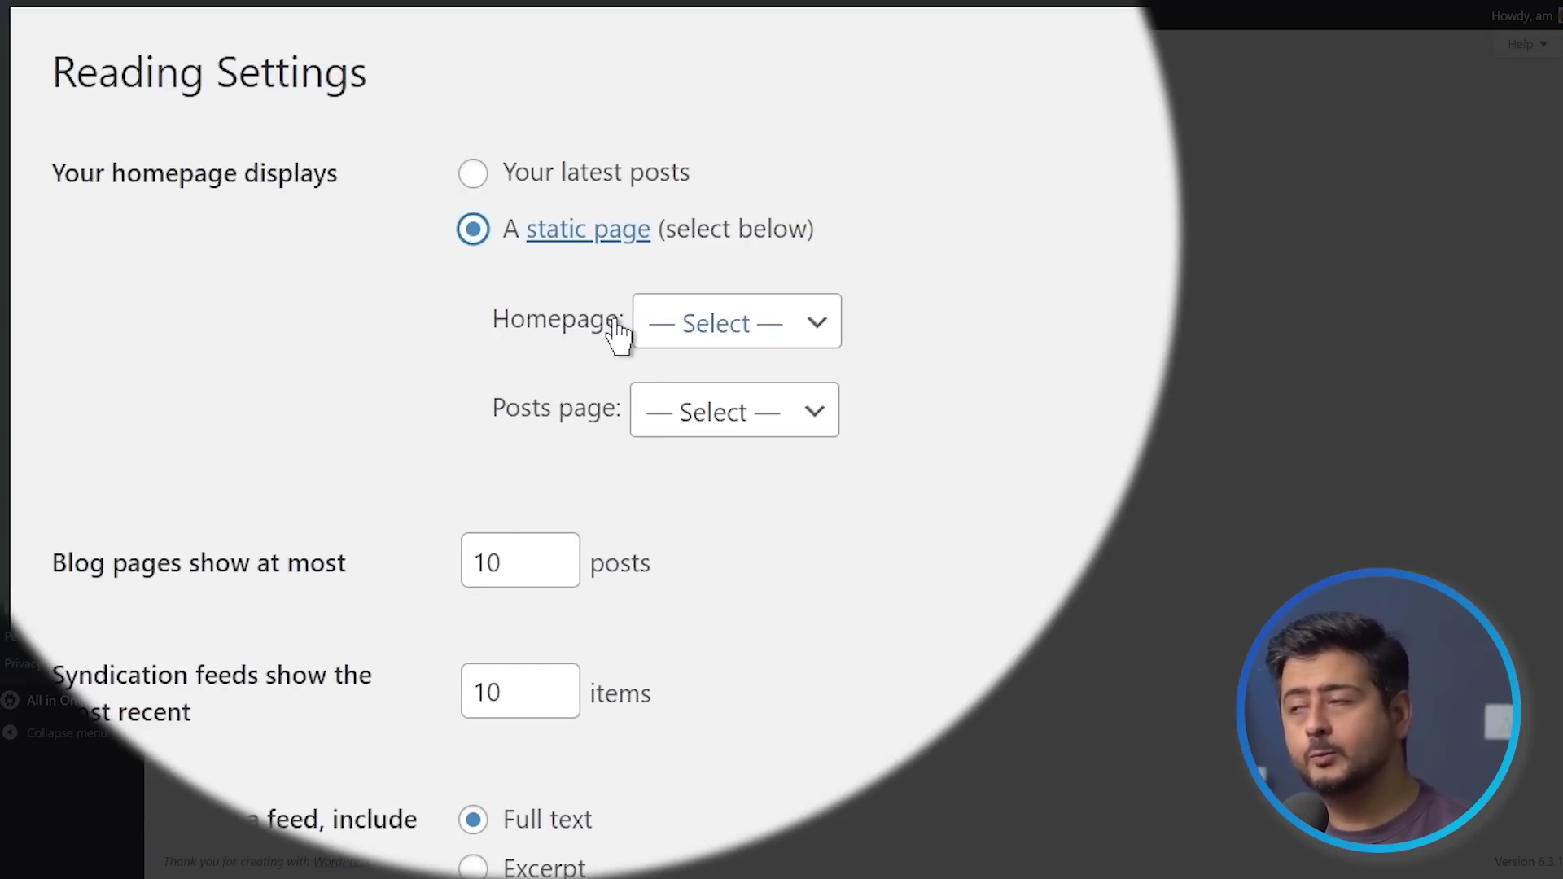
pyautogui.click(787, 341)
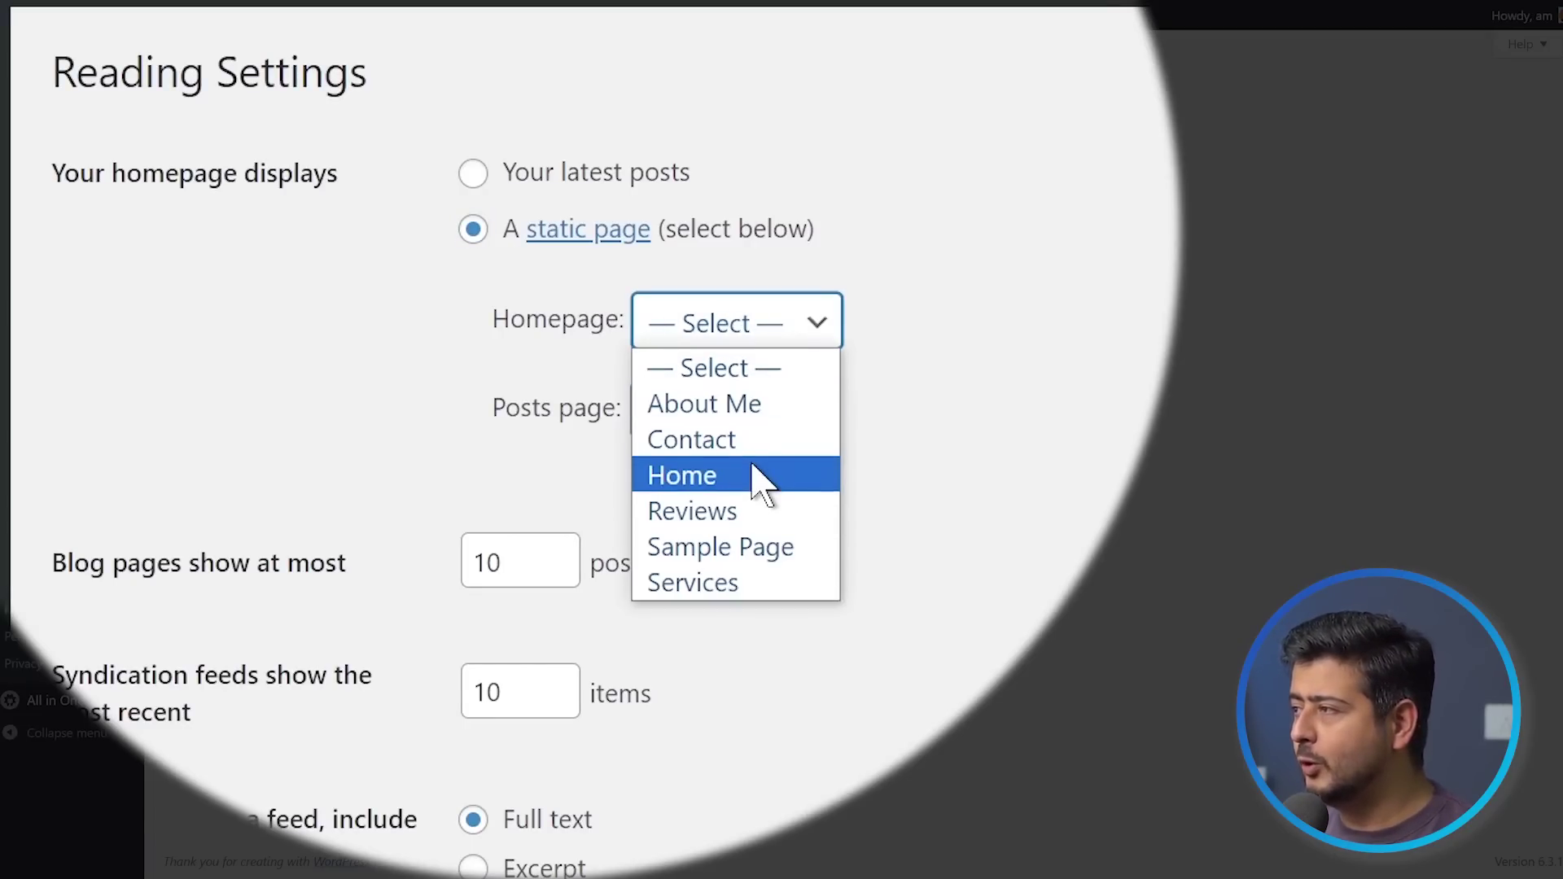
pyautogui.click(761, 480)
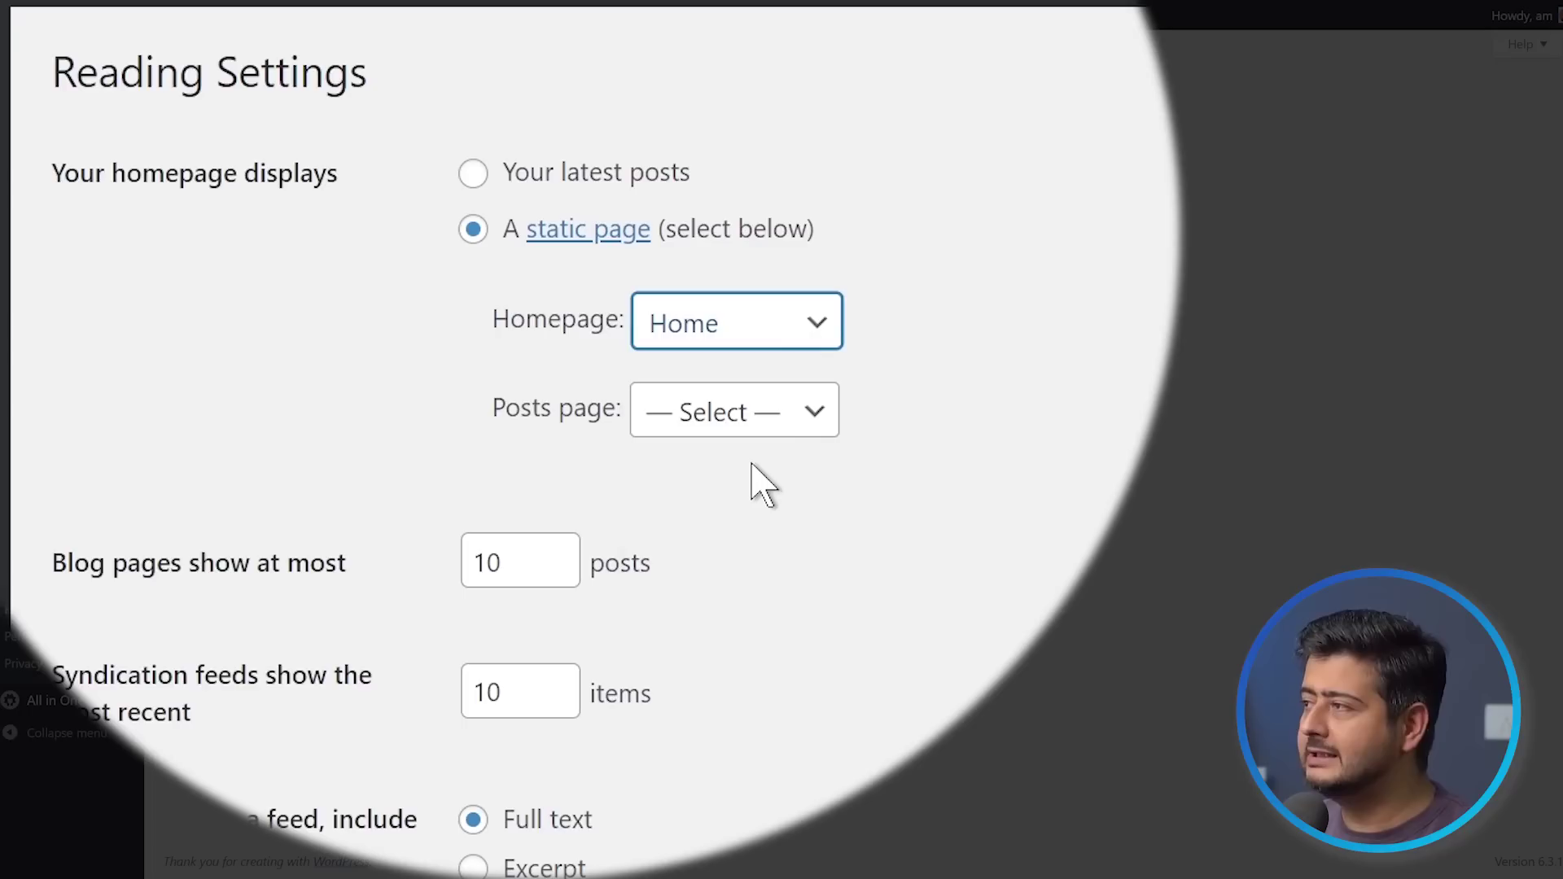
pyautogui.click(766, 416)
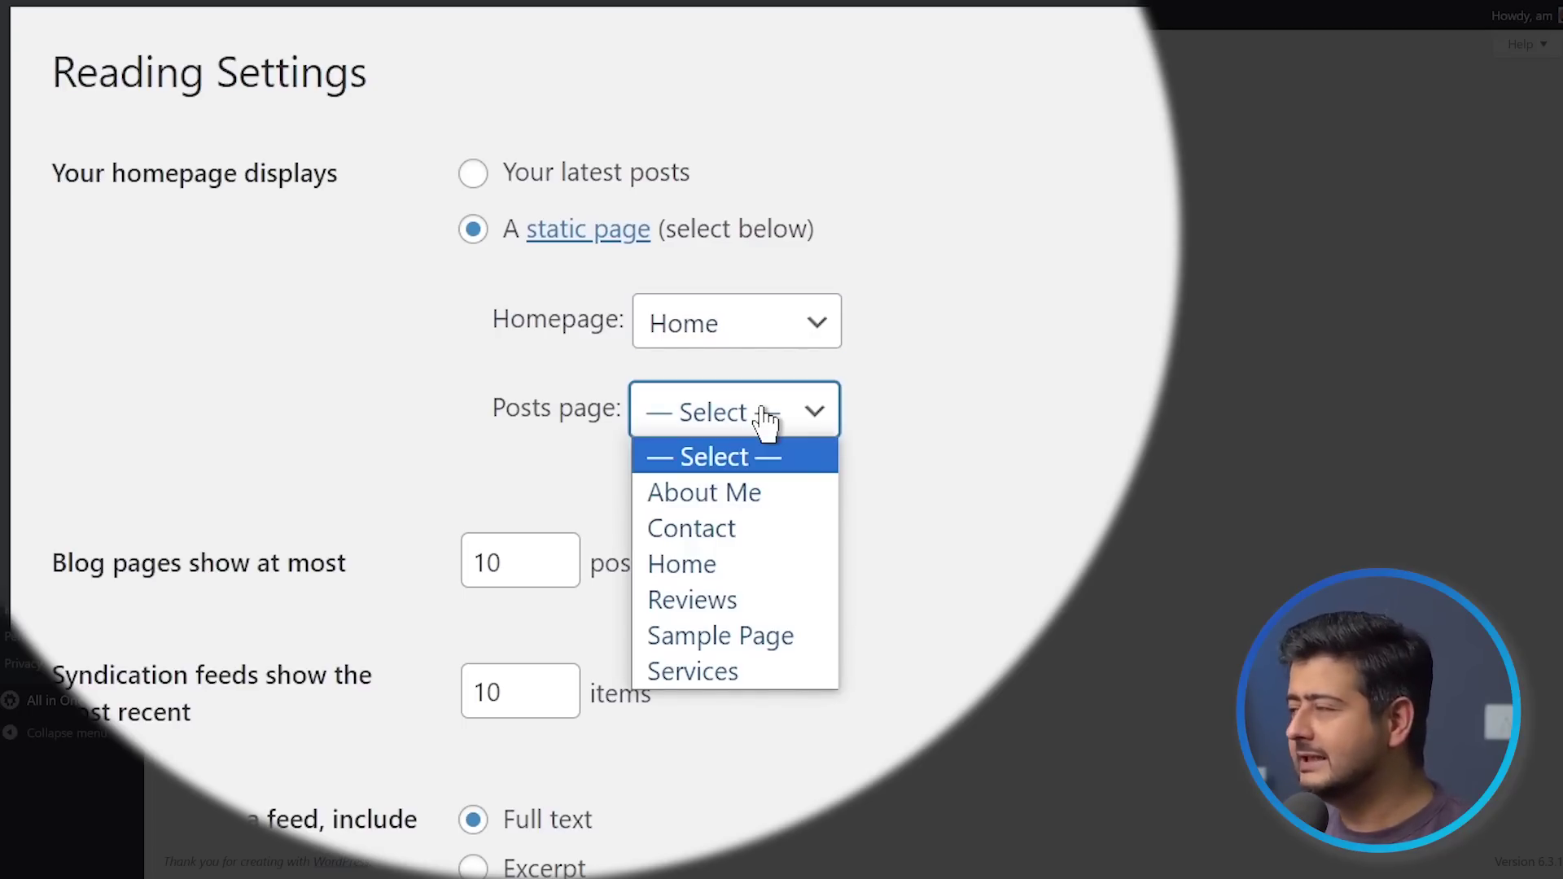
pyautogui.click(766, 417)
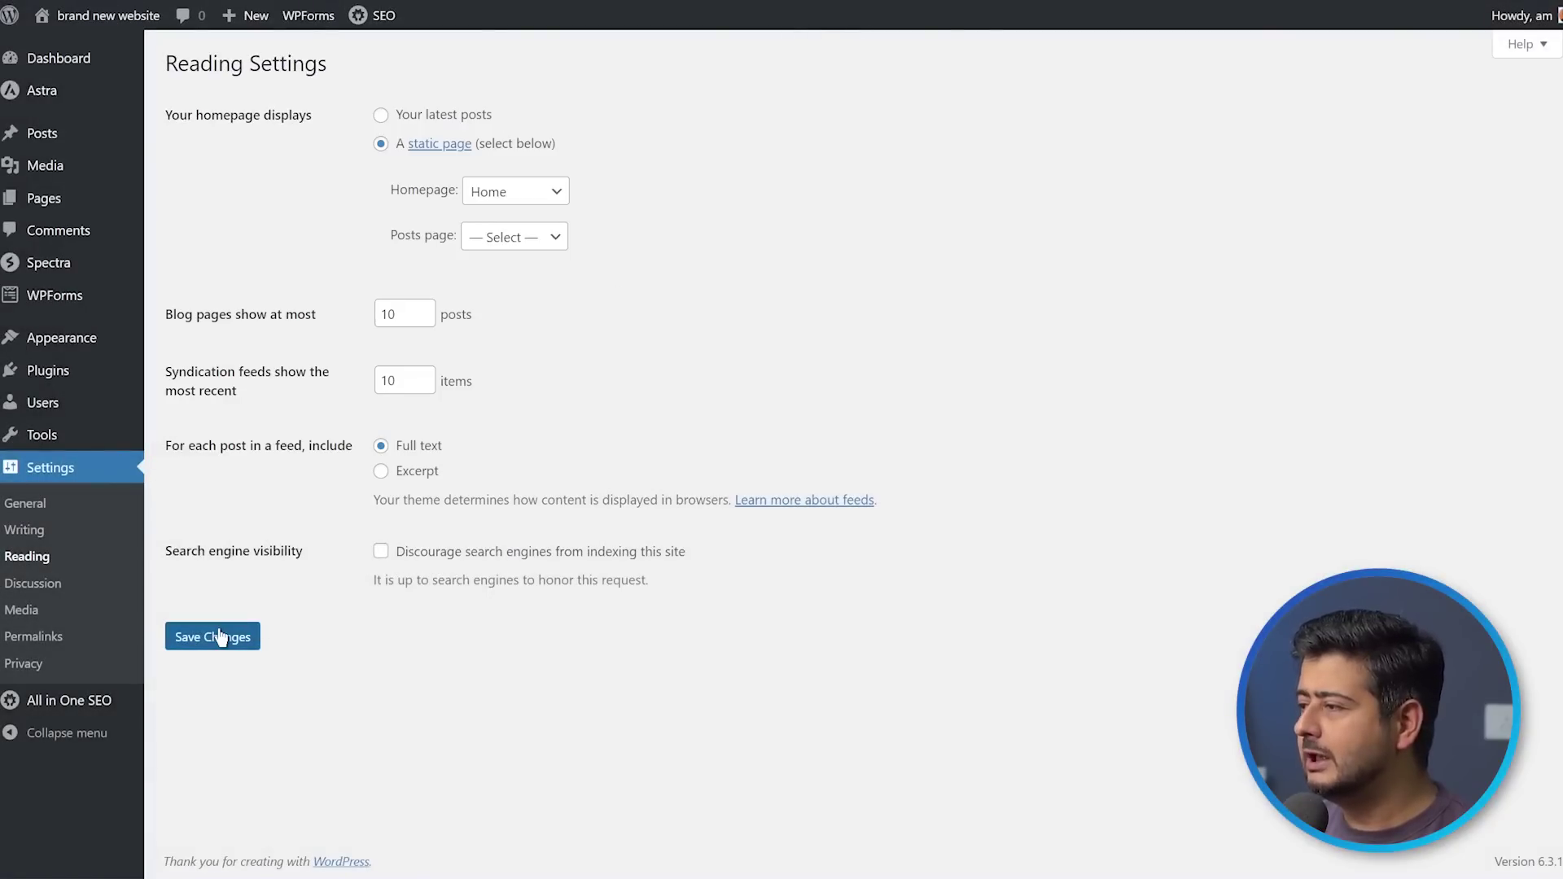
pyautogui.click(217, 636)
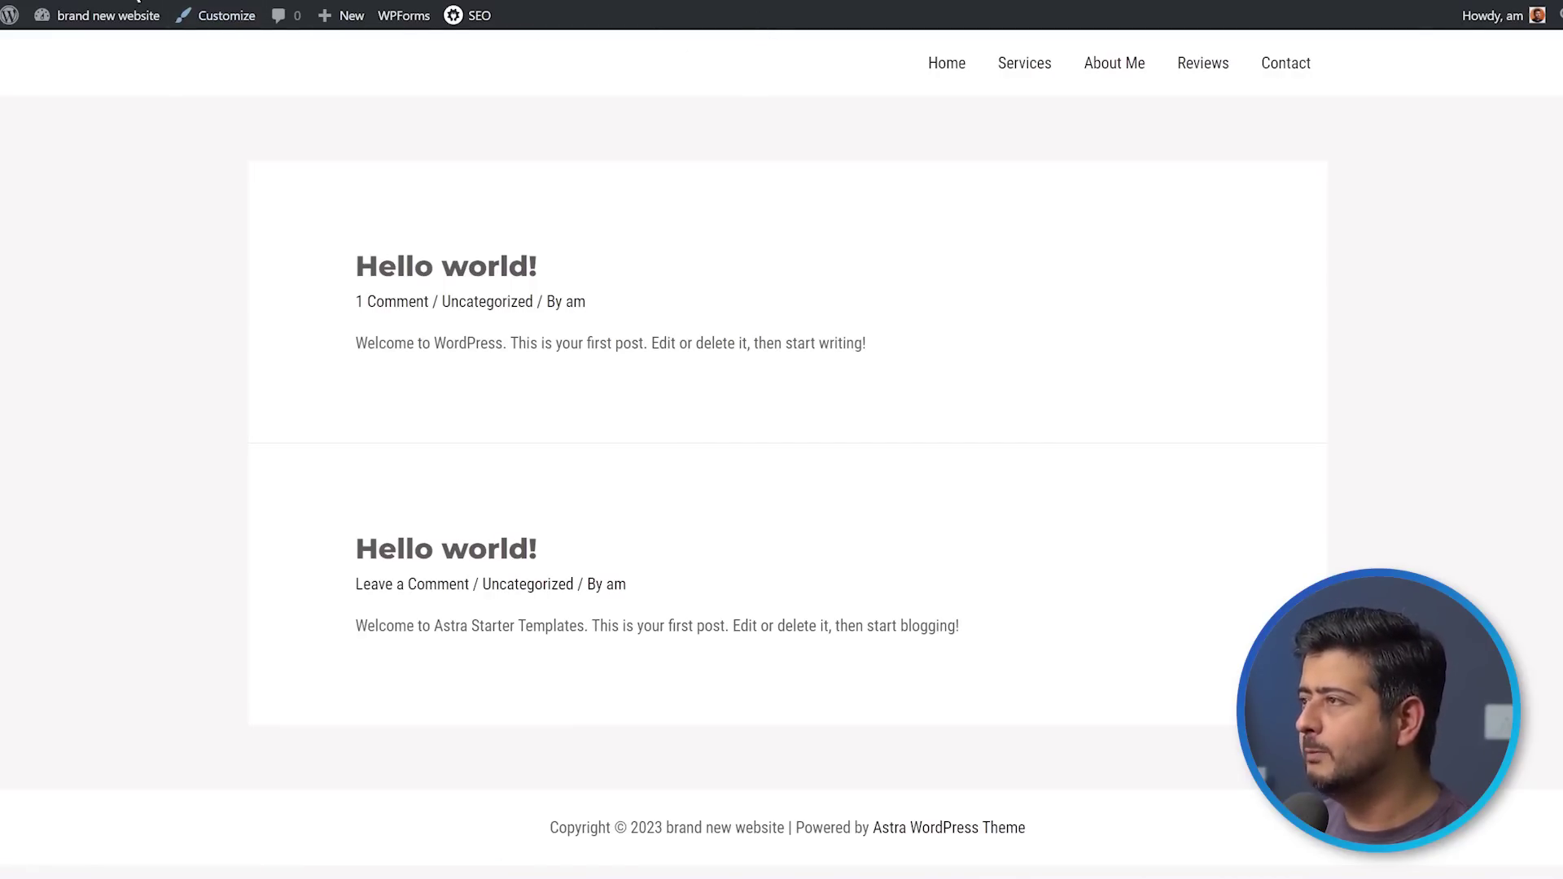
# Step: Reload the live site to confirm the real estate consultant Home page now appears
pyautogui.press('F5')
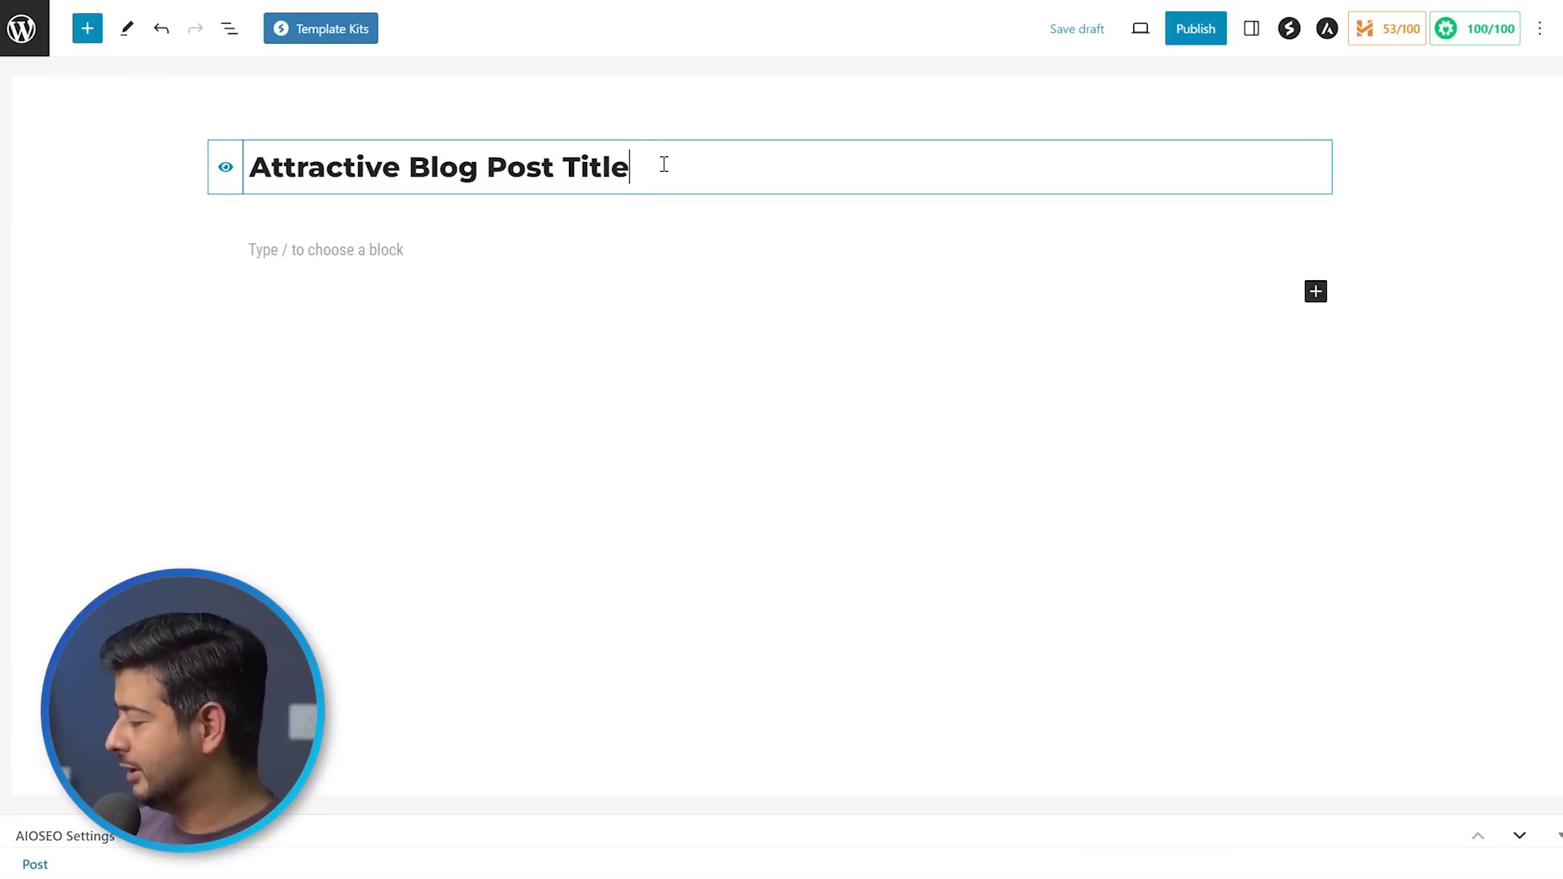
# Step: Replace the placeholder post title with 'Lemon Cake Recipe' and move into the body
pyautogui.tripleClick(664, 165)
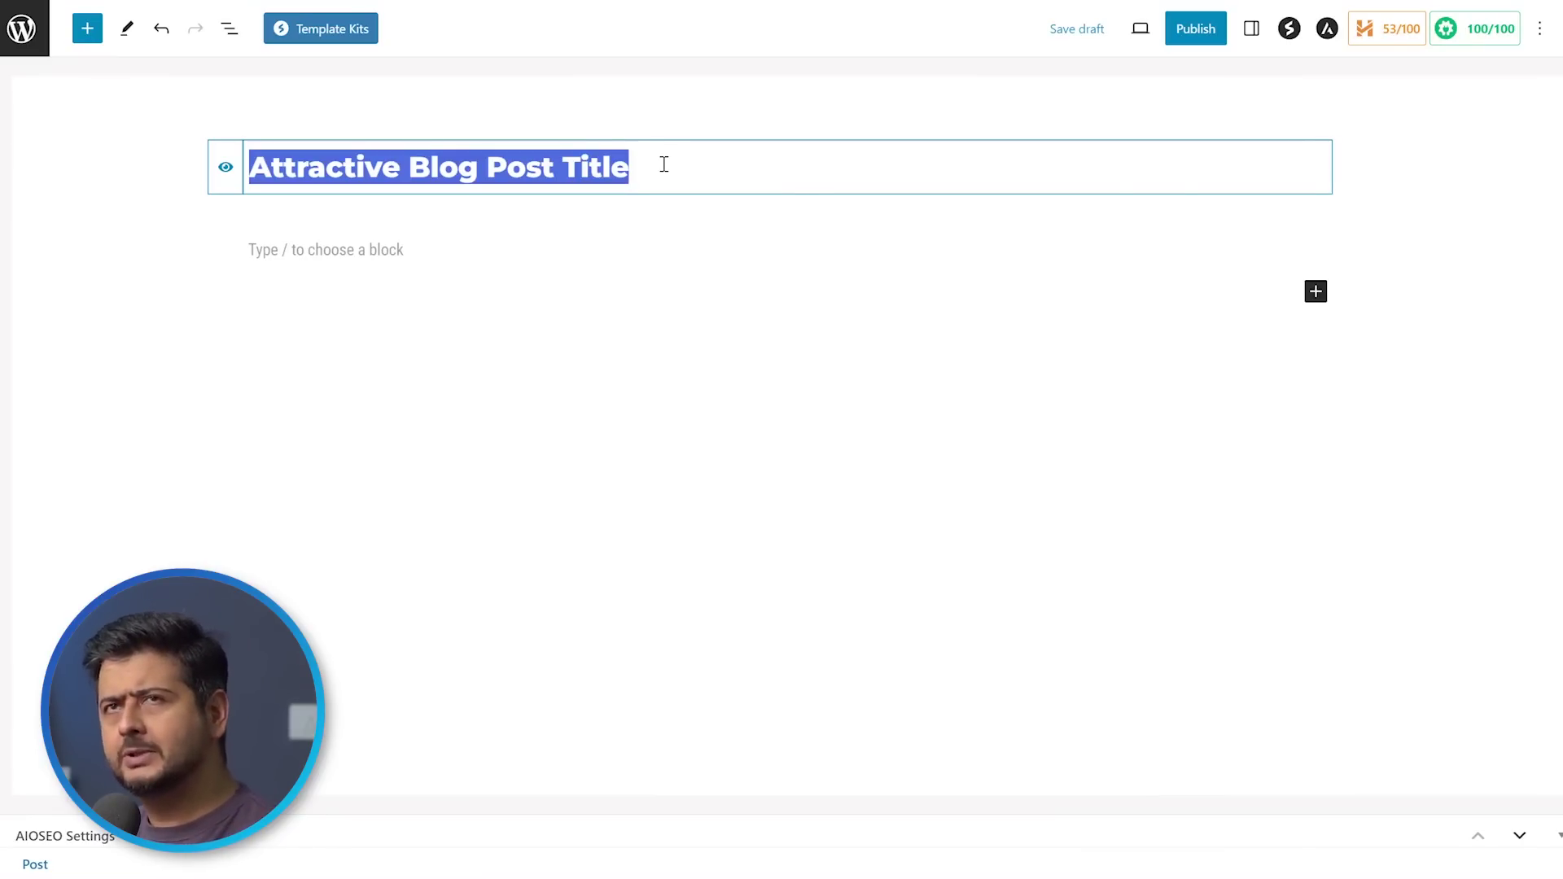
pyautogui.write('L')
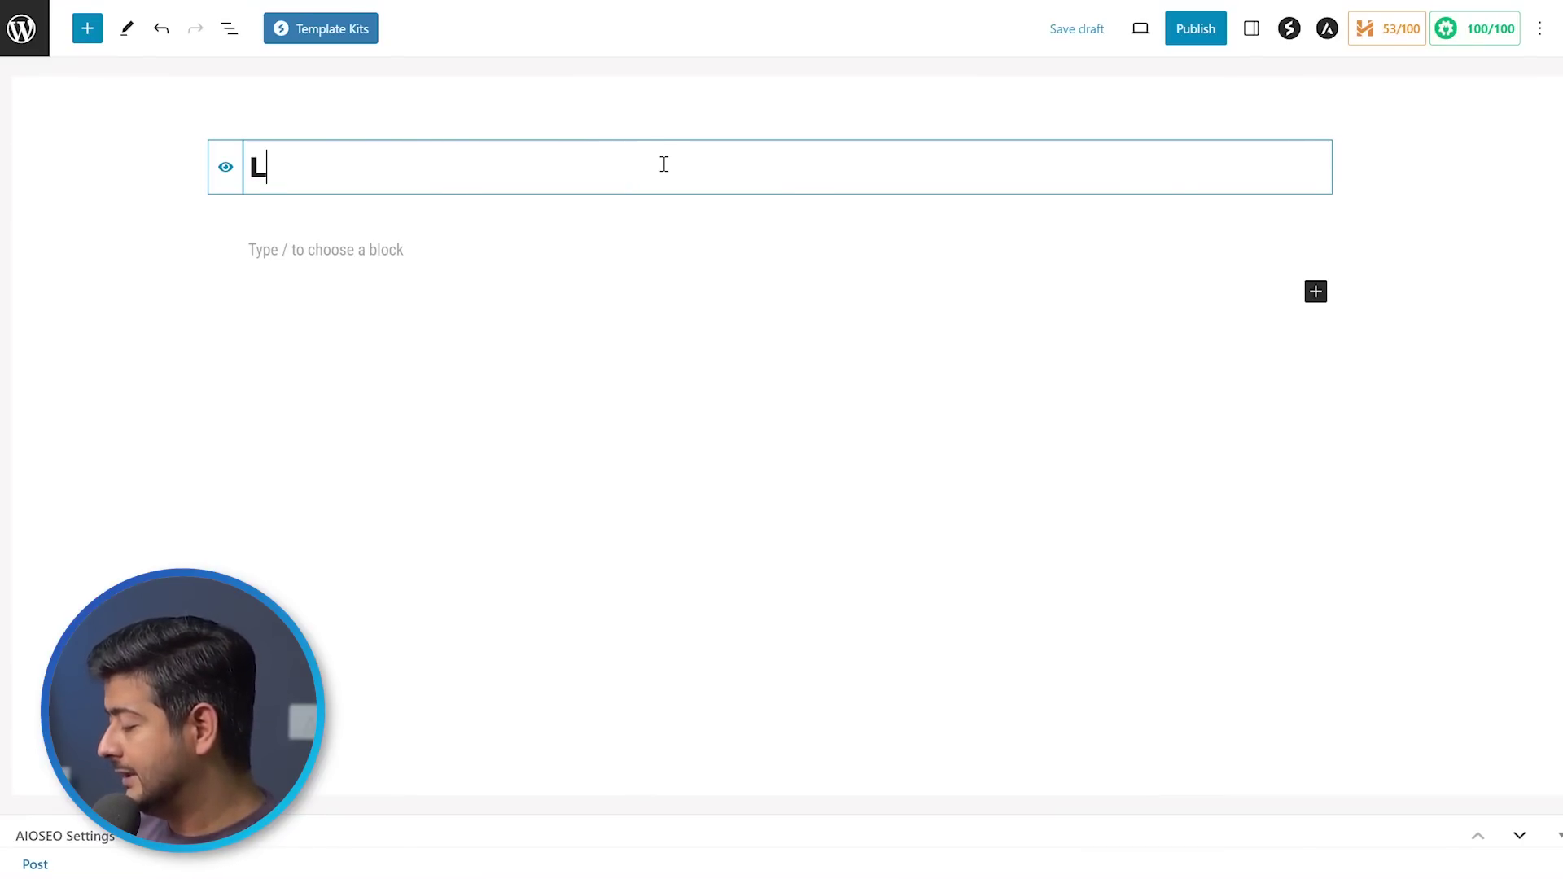
pyautogui.write('emon Cake Recipe')
pyautogui.click(675, 244)
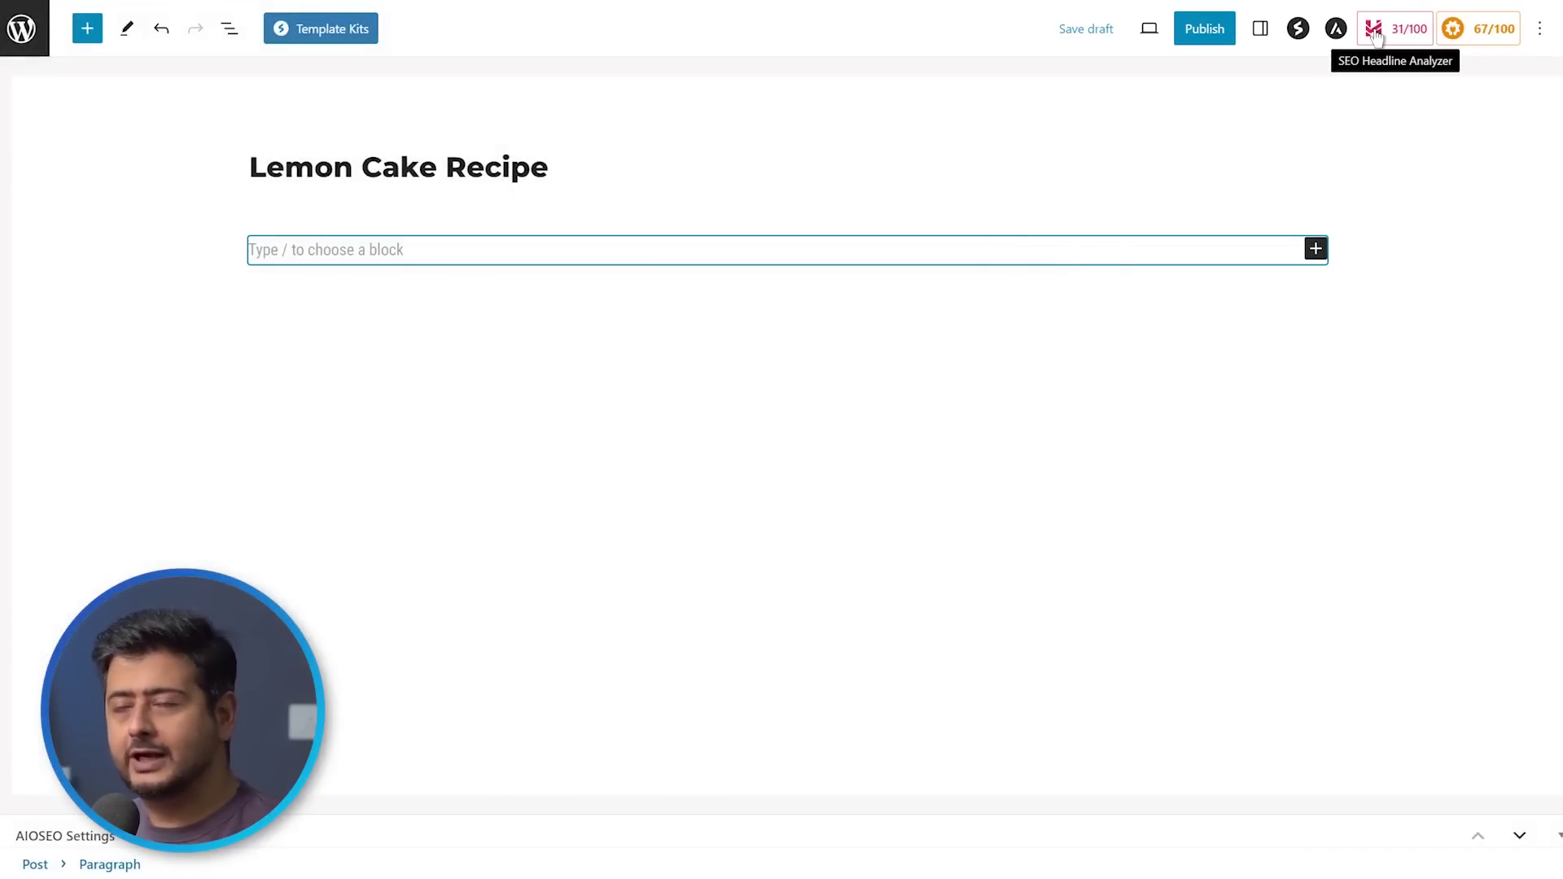
# Step: Review the AIOSEO Headline Analyzer sections for the post title's score
pyautogui.click(1376, 33)
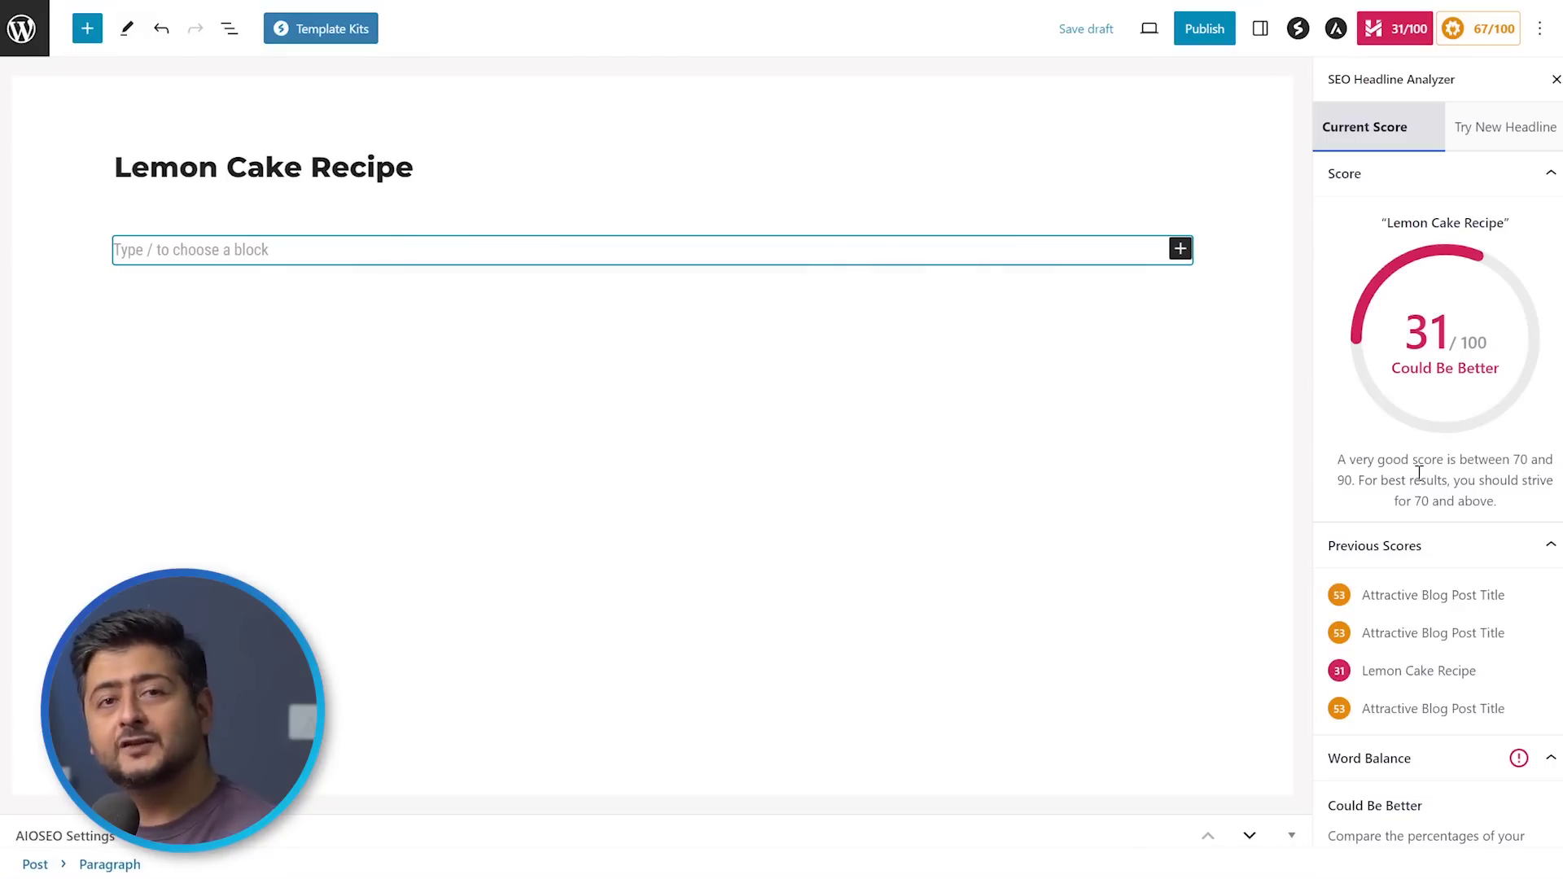
pyautogui.scroll(-2, 1426, 448)
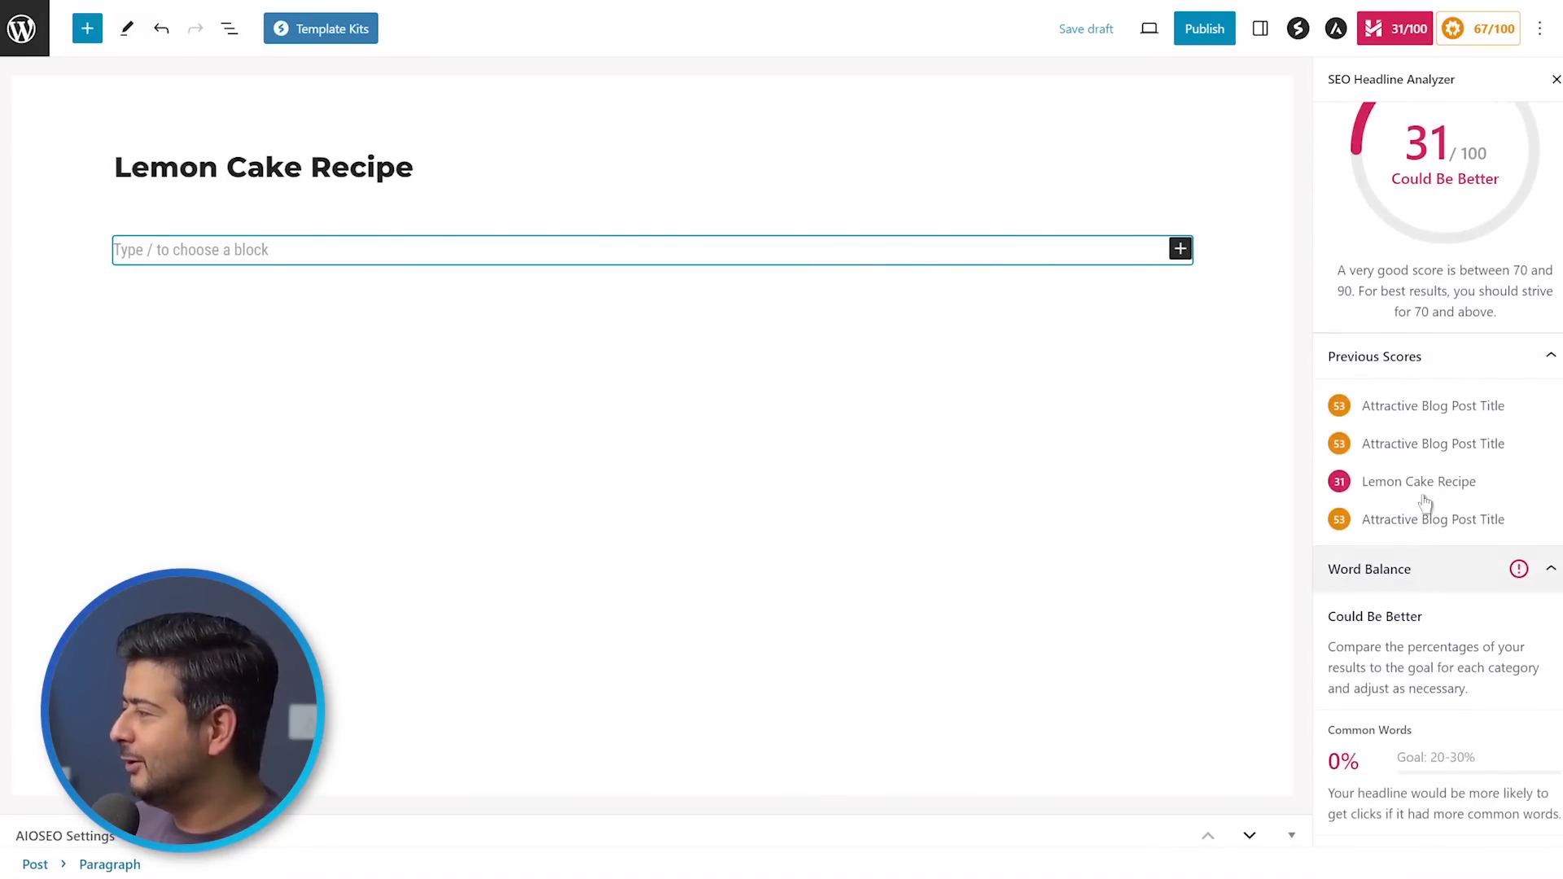
pyautogui.scroll(-3, 1416, 585)
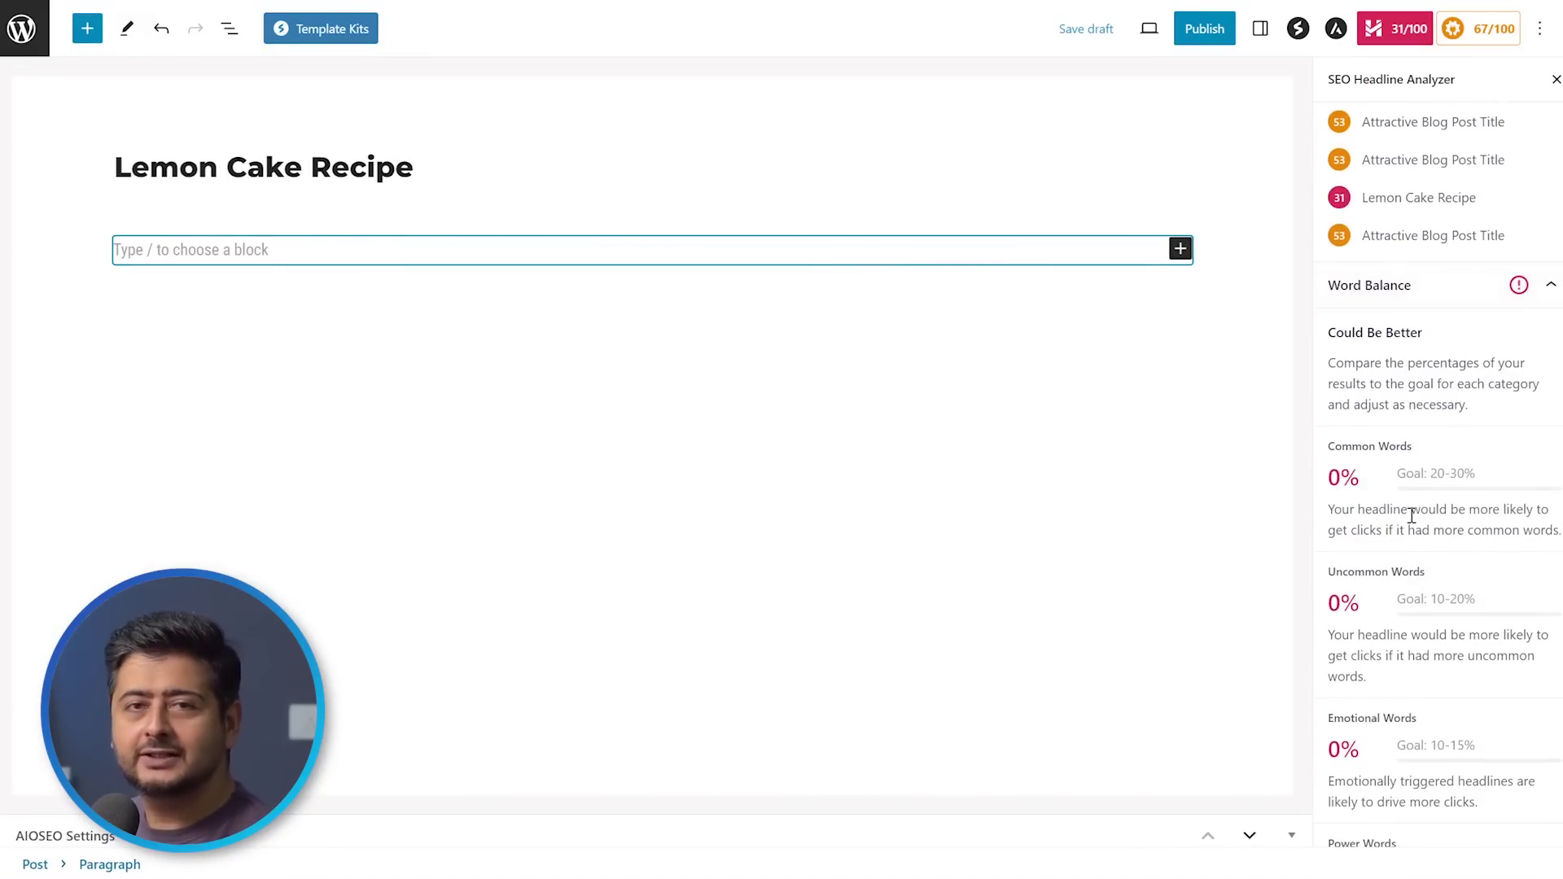
pyautogui.scroll(-1, 1413, 503)
pyautogui.scroll(-2, 1424, 481)
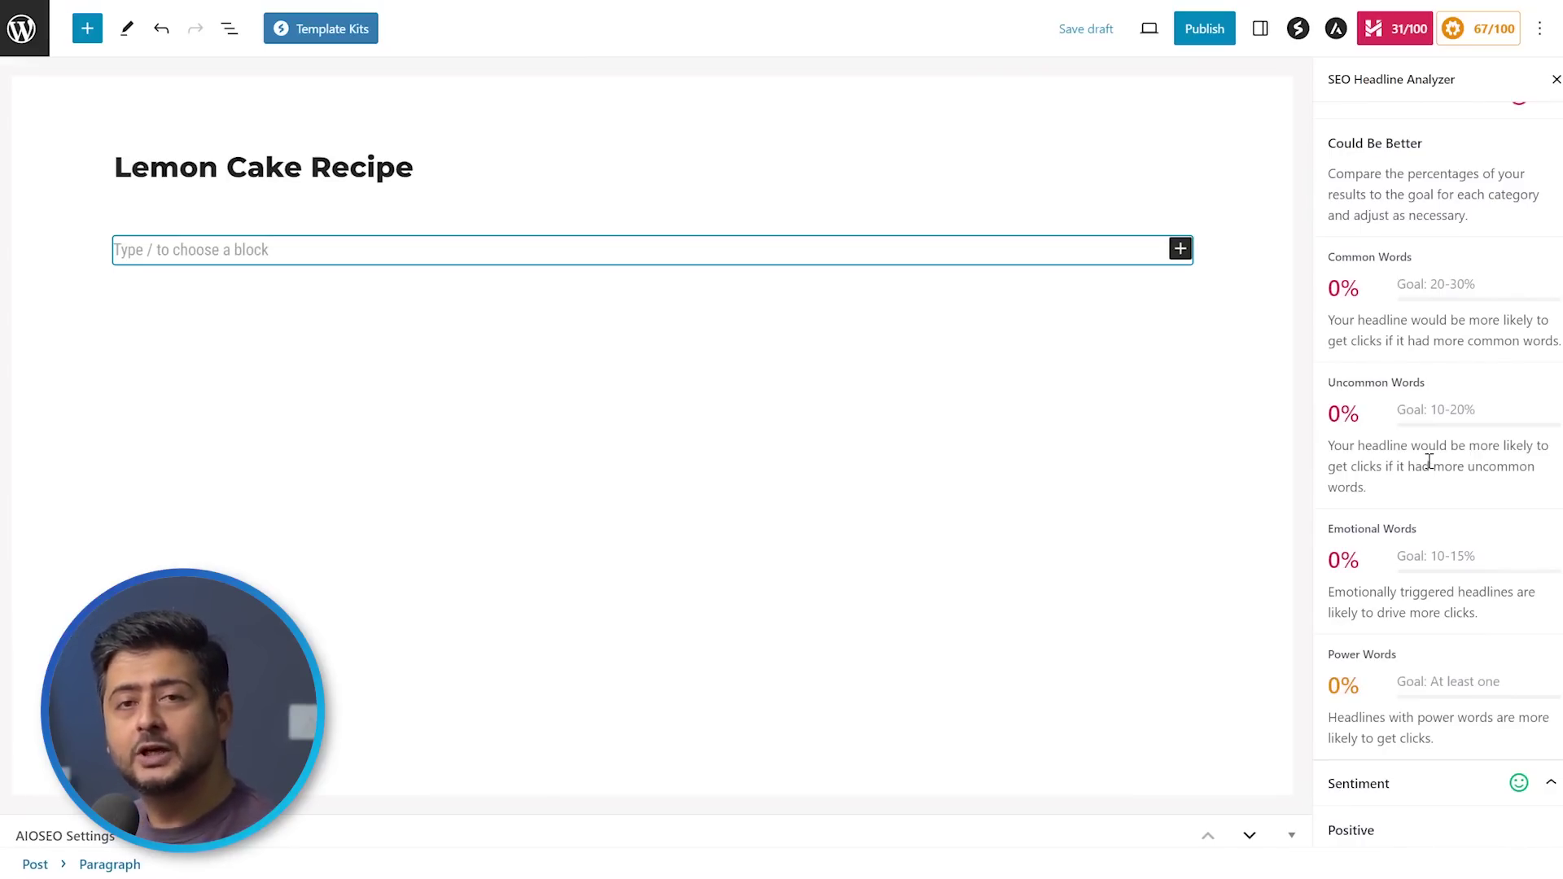
pyautogui.scroll(-3, 1428, 460)
pyautogui.scroll(-5, 1430, 460)
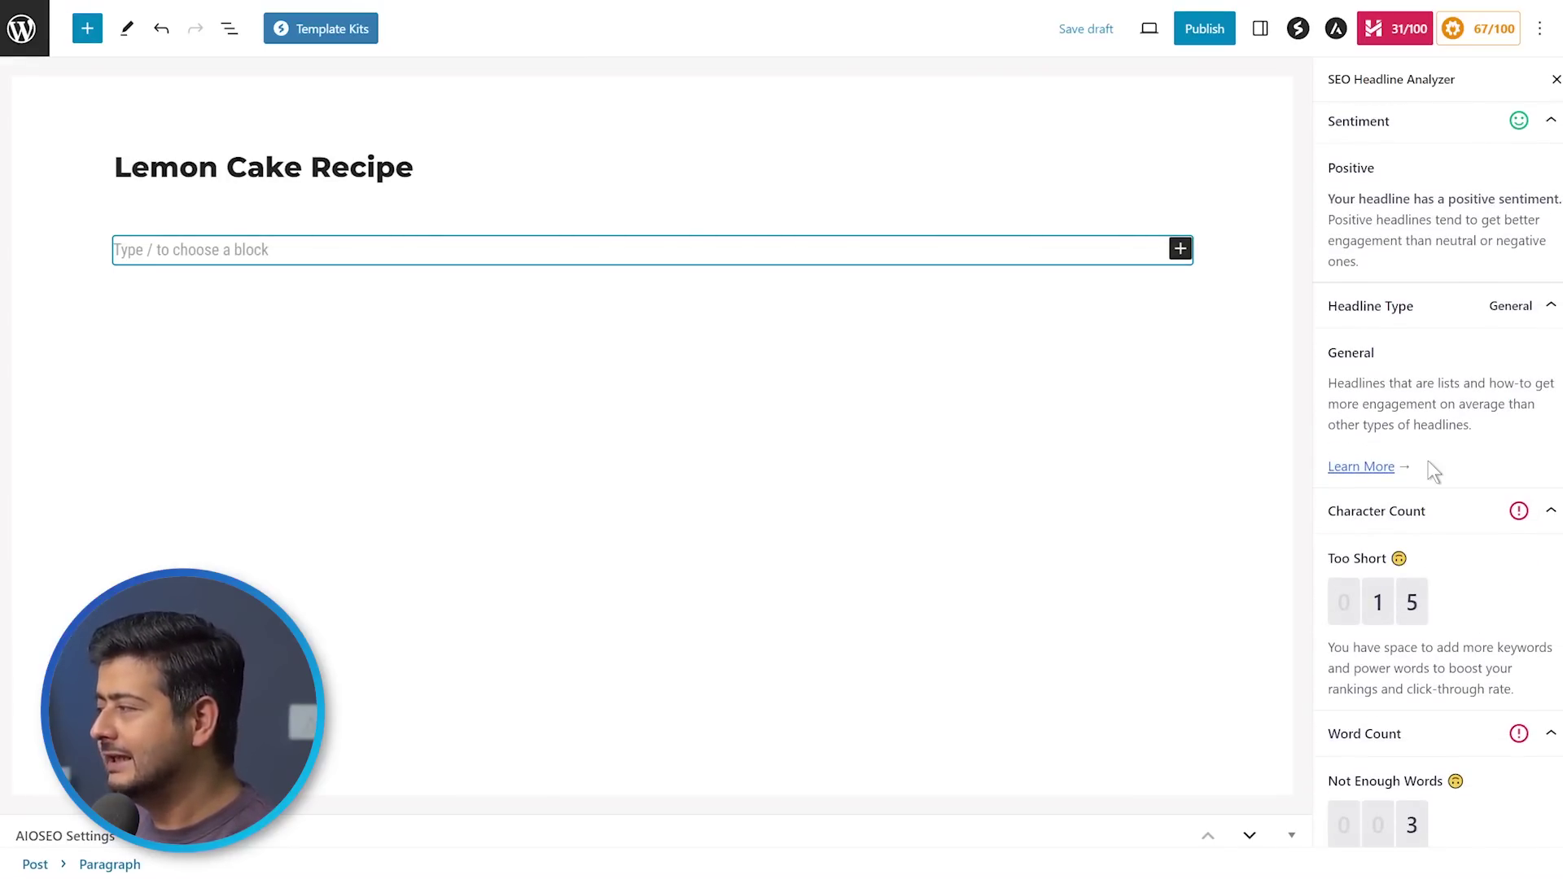
pyautogui.scroll(9, 1428, 460)
pyautogui.scroll(5, 1427, 460)
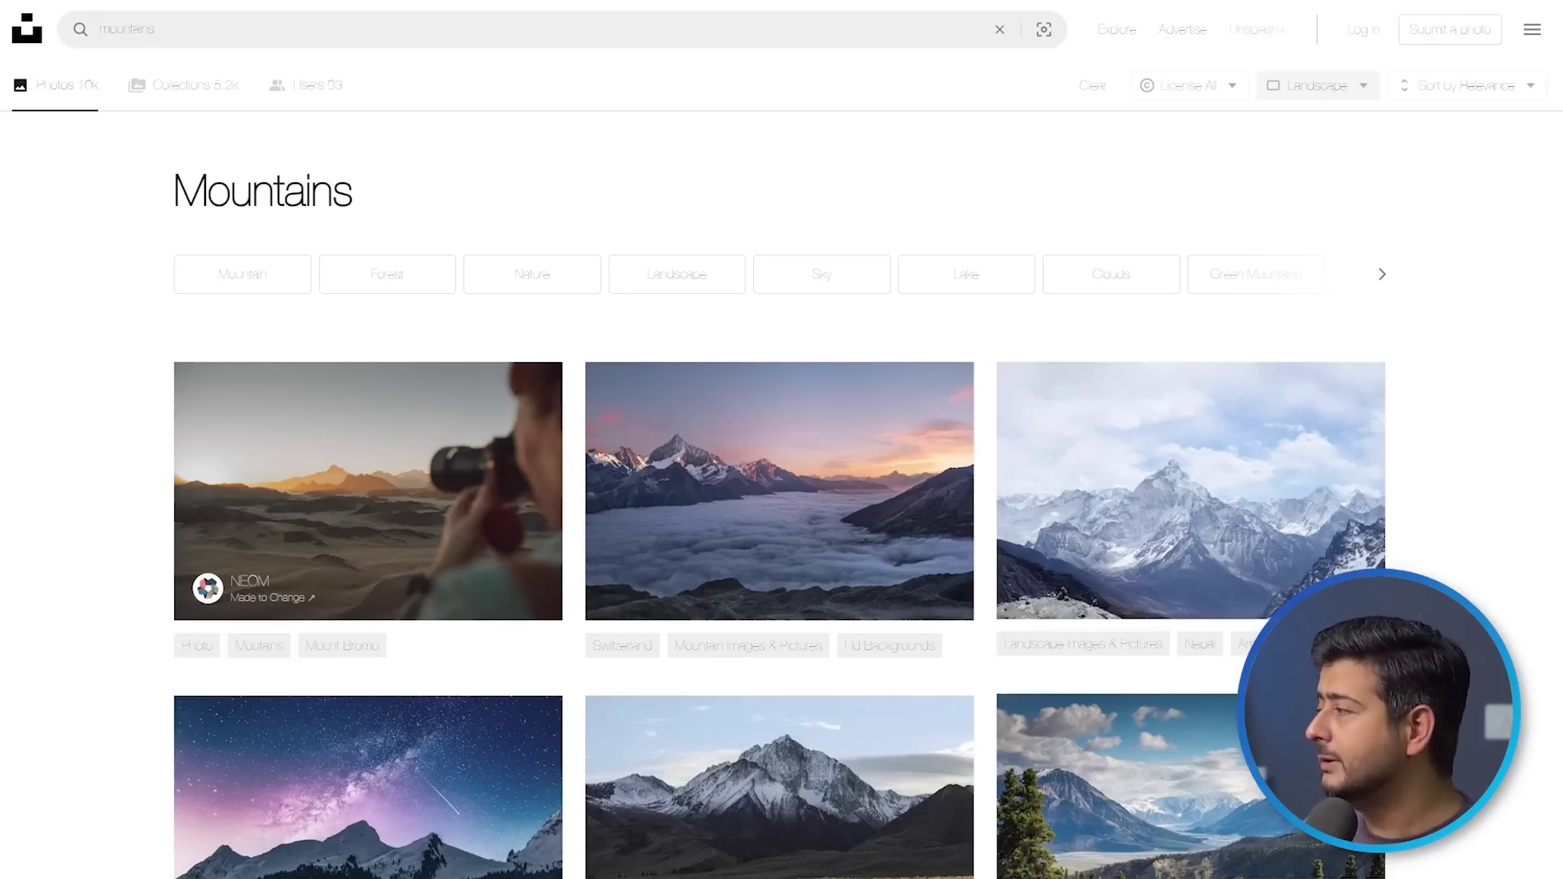
# Step: Download the snowy mountain peak photo from Unsplash's landscape Mountains results
pyautogui.moveTo(1191, 491)
pyautogui.click(1356, 595)
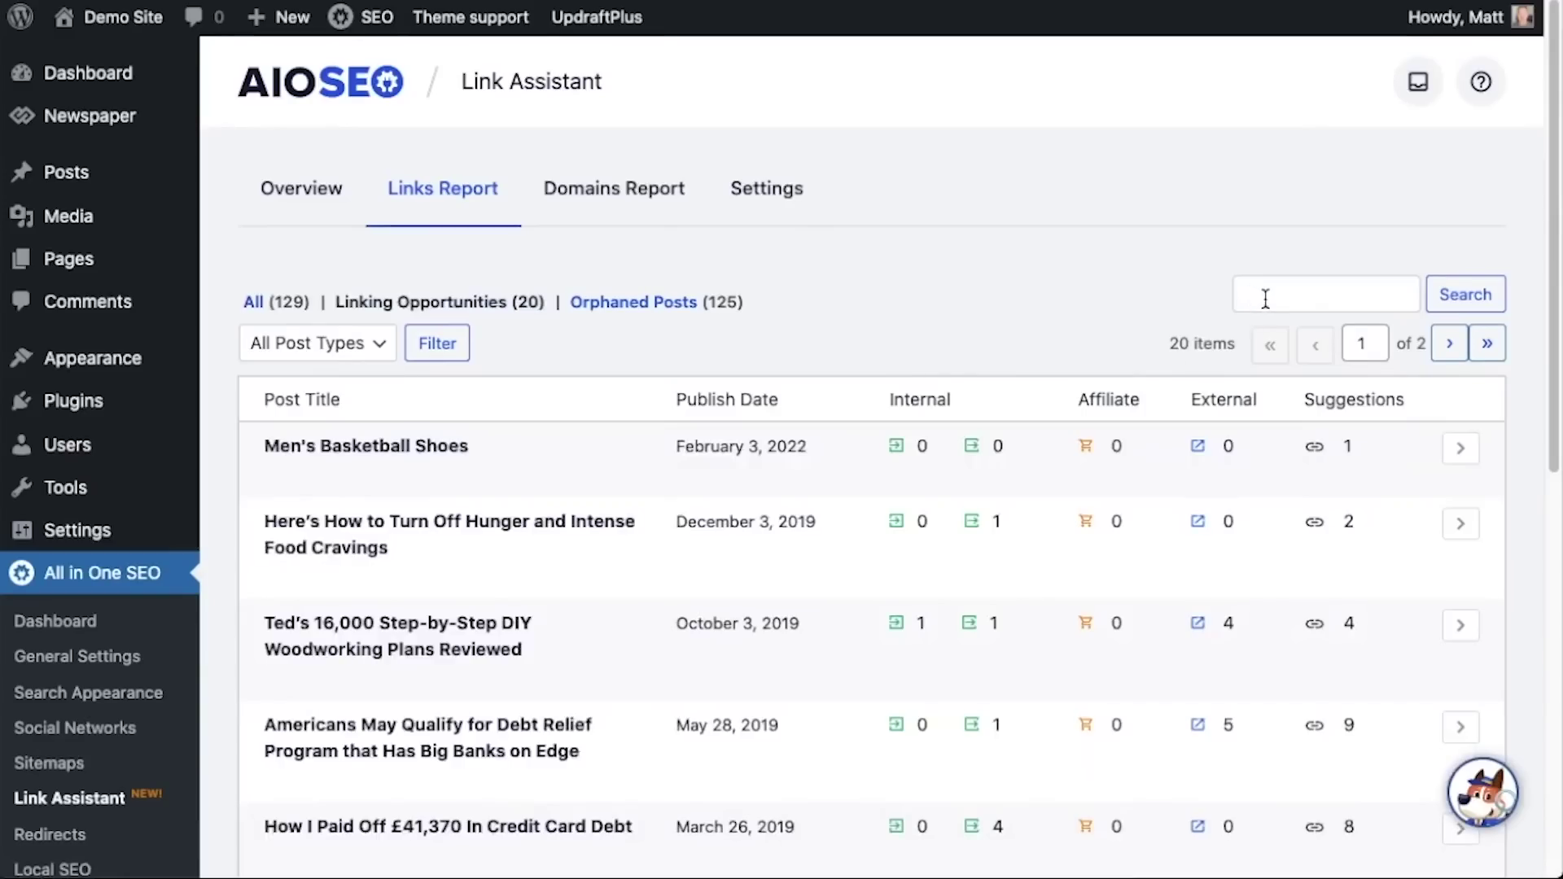
# Step: Filter the Links Report to posts matching 'basketball'
pyautogui.click(1265, 300)
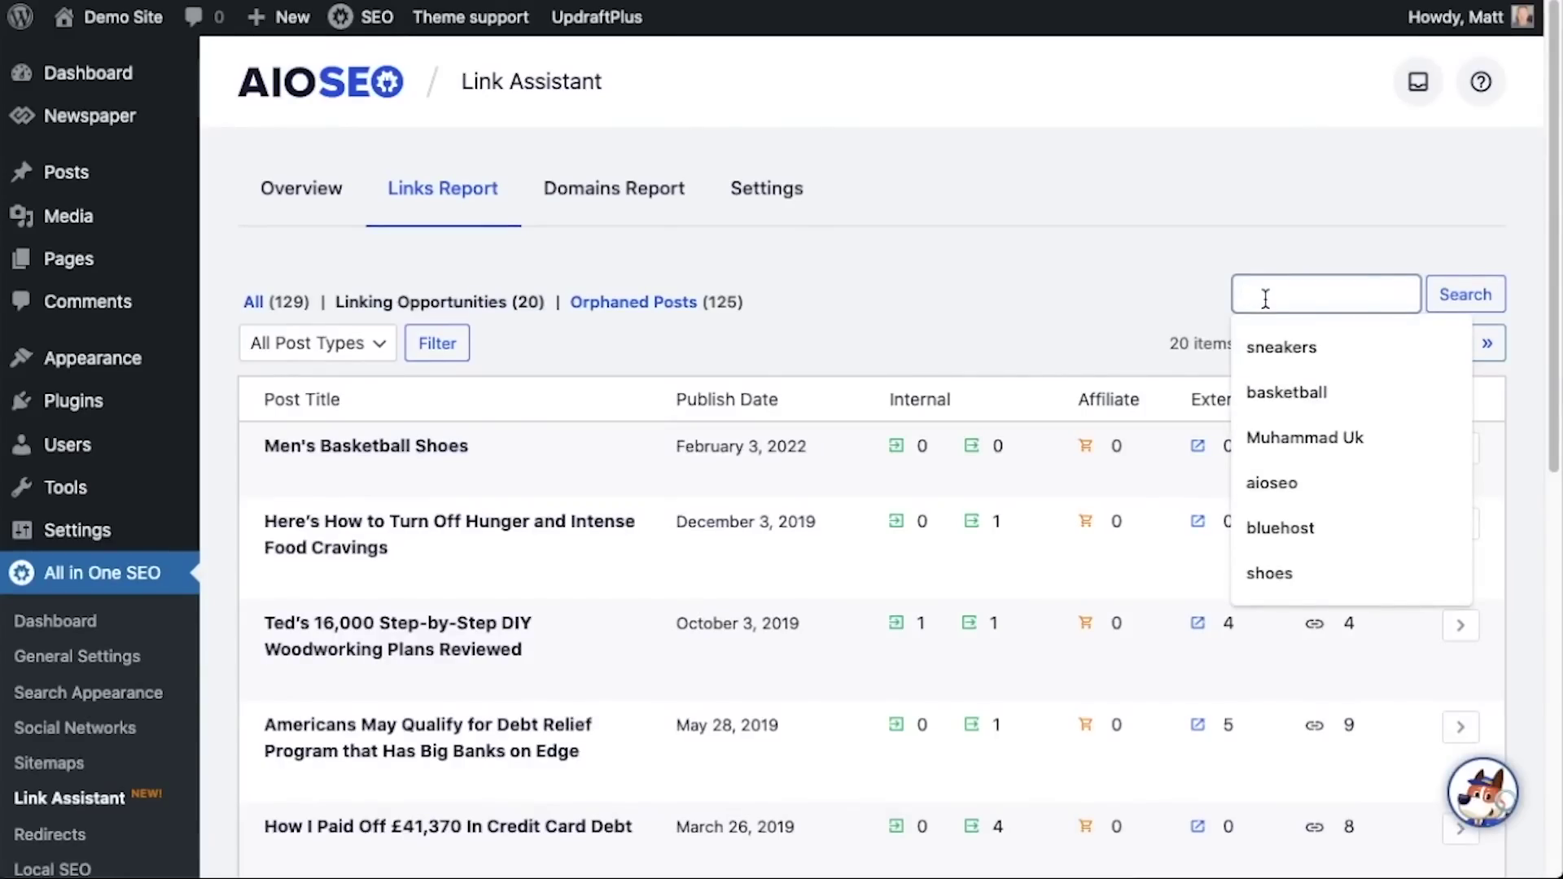
pyautogui.click(1266, 380)
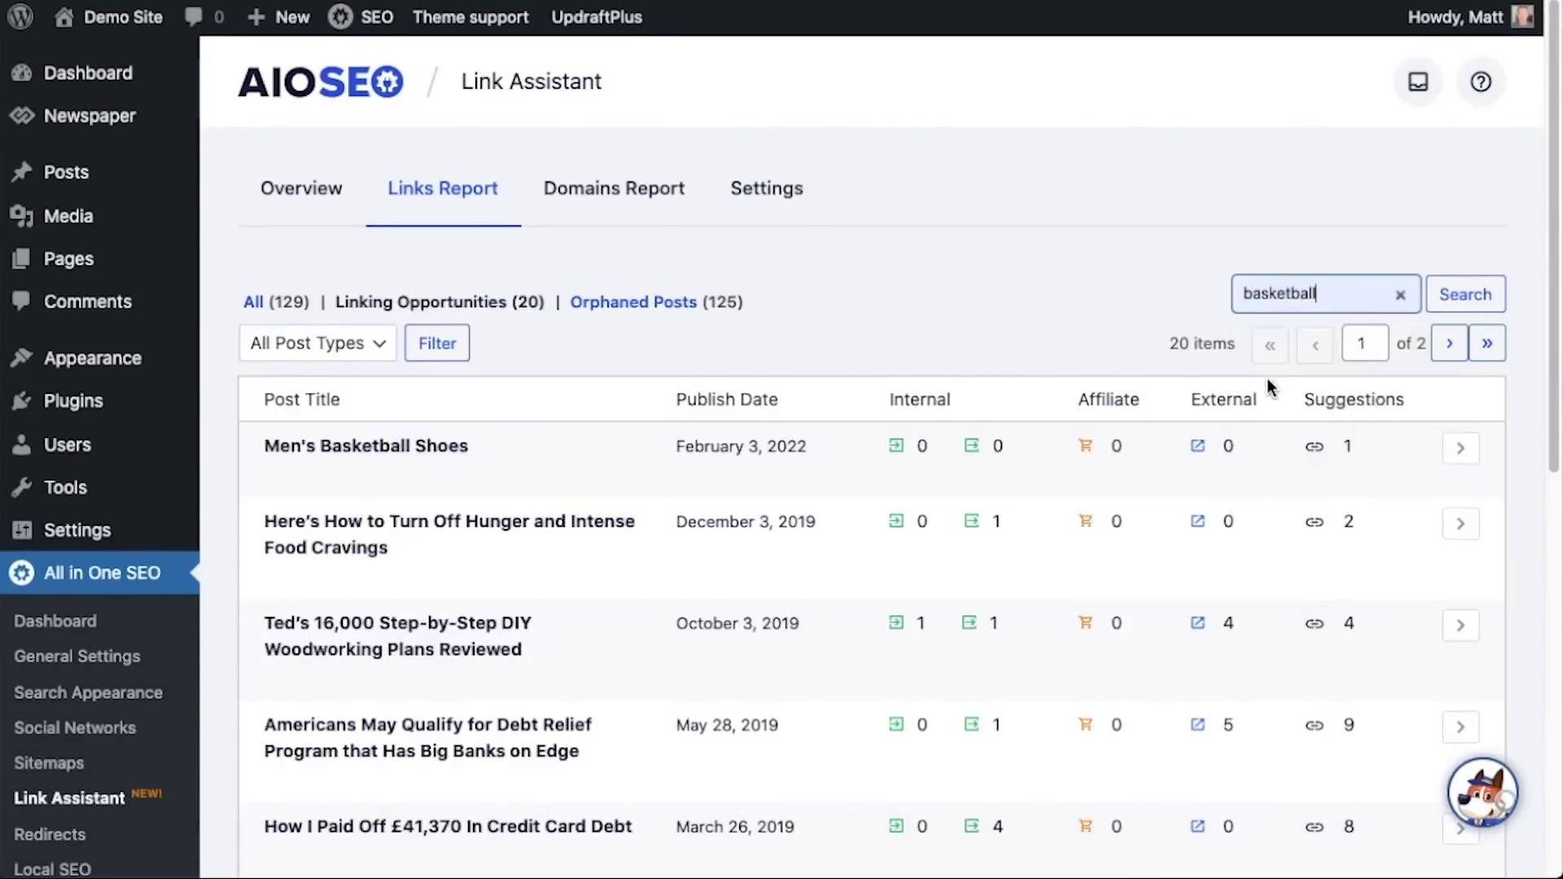
pyautogui.click(1447, 303)
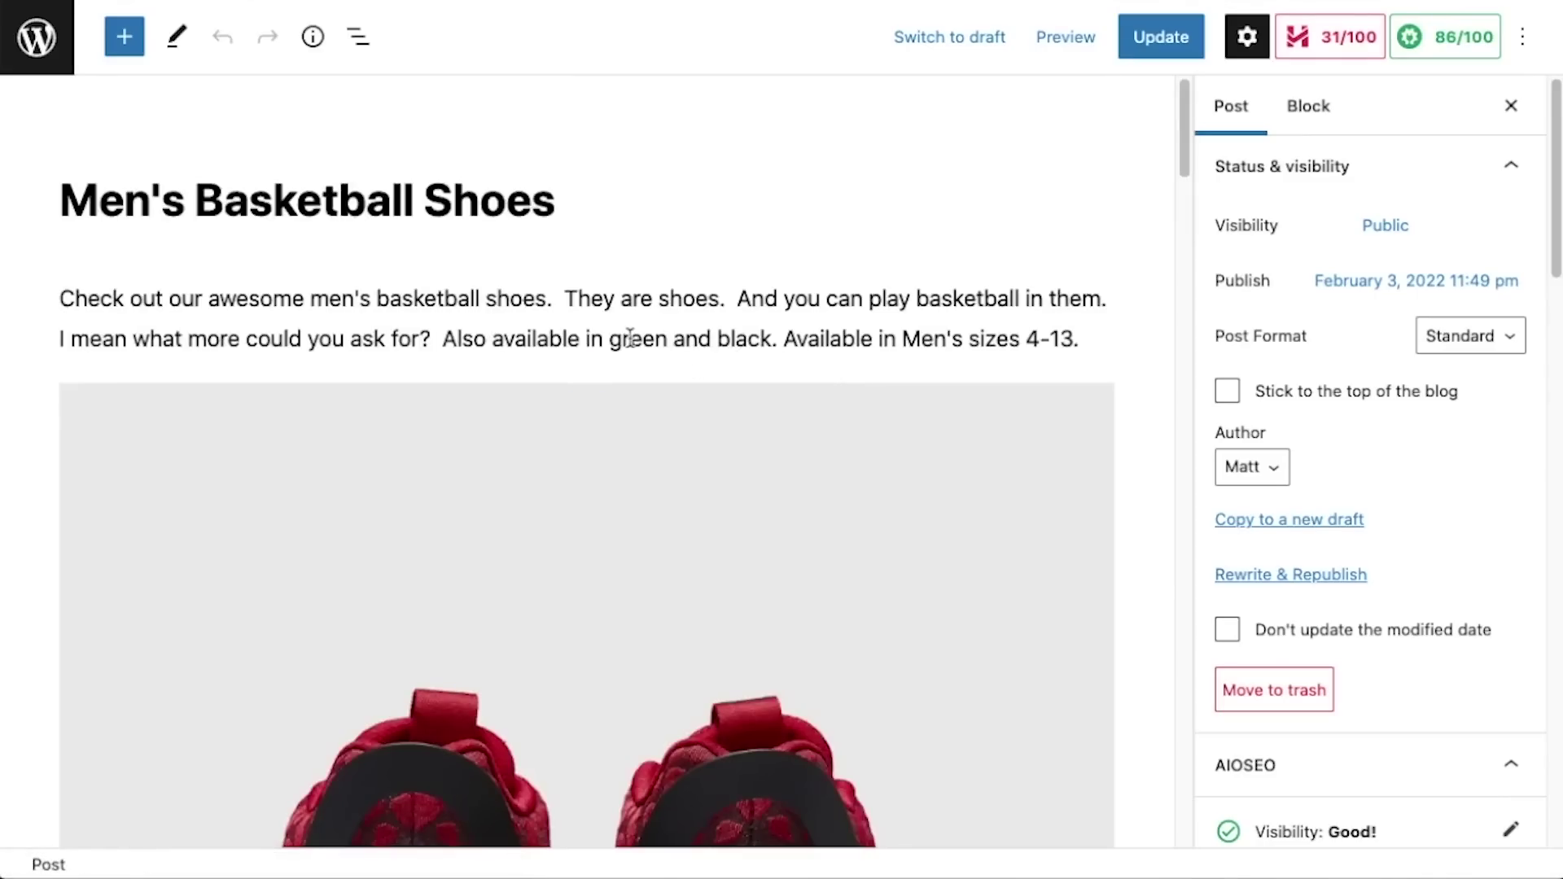
# Step: Select the words 'green and black' and start adding a link to them
pyautogui.moveTo(608, 338); pyautogui.dragTo(782, 342)
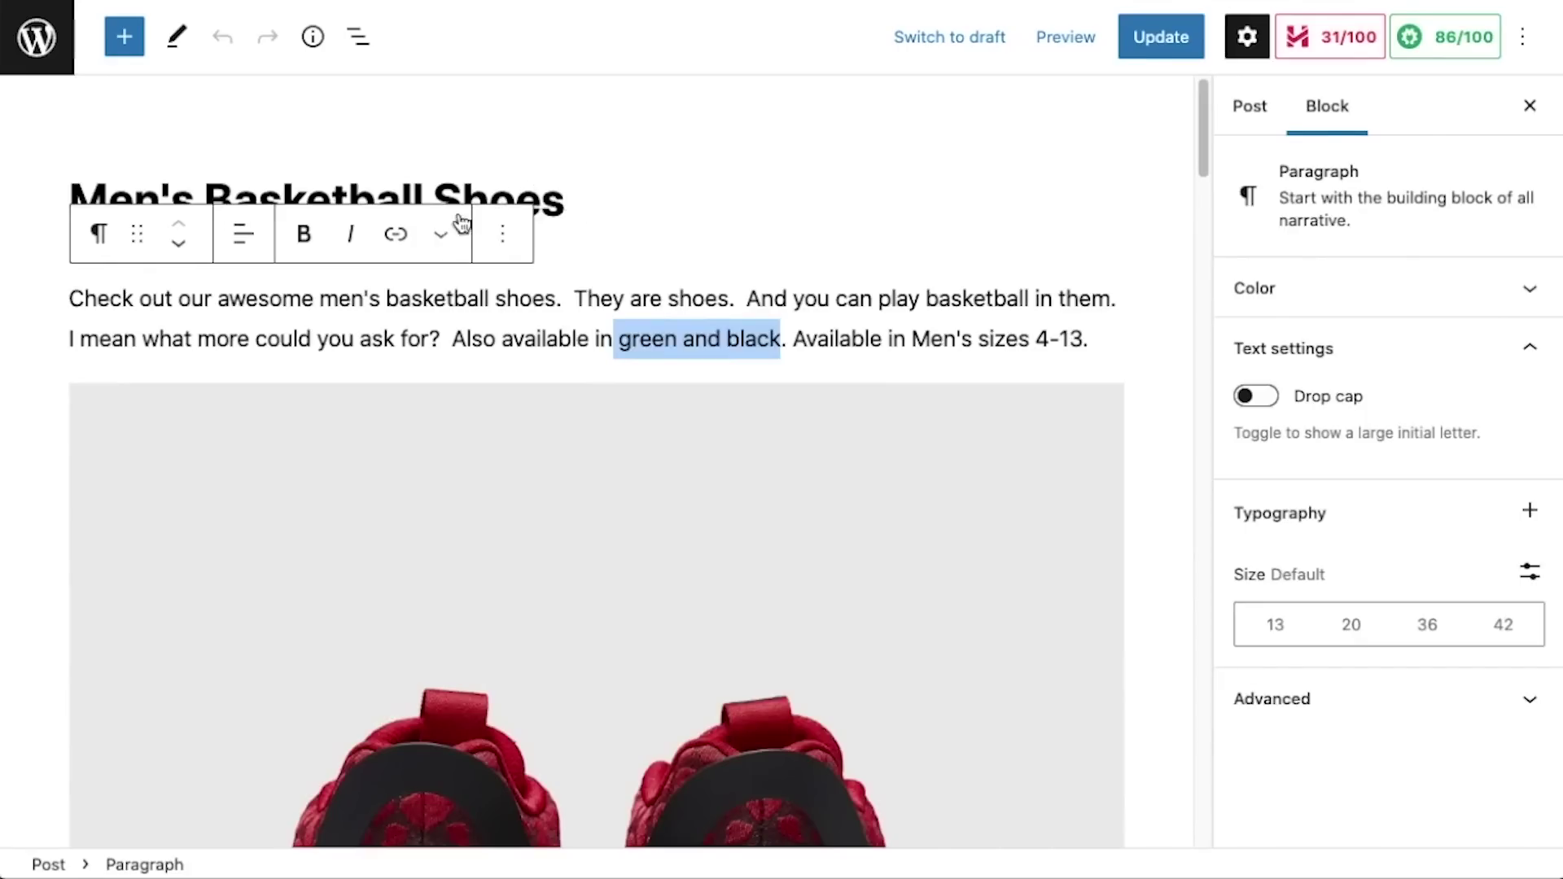
pyautogui.click(398, 240)
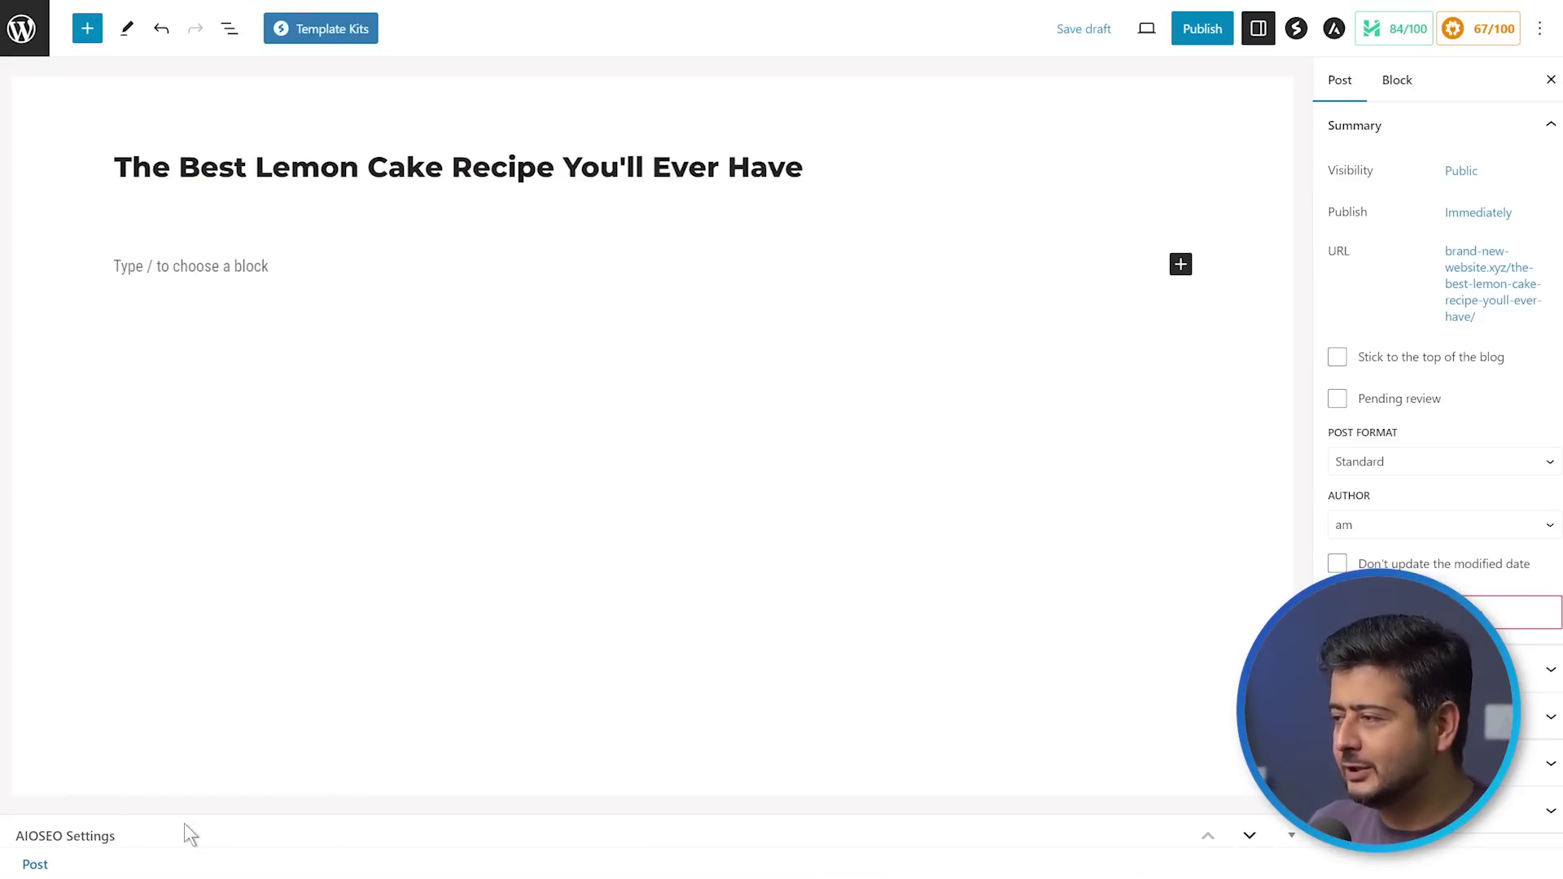
# Step: Expand the lemon cake post's AIOSEO Settings panel to its Social tab
pyautogui.click(118, 835)
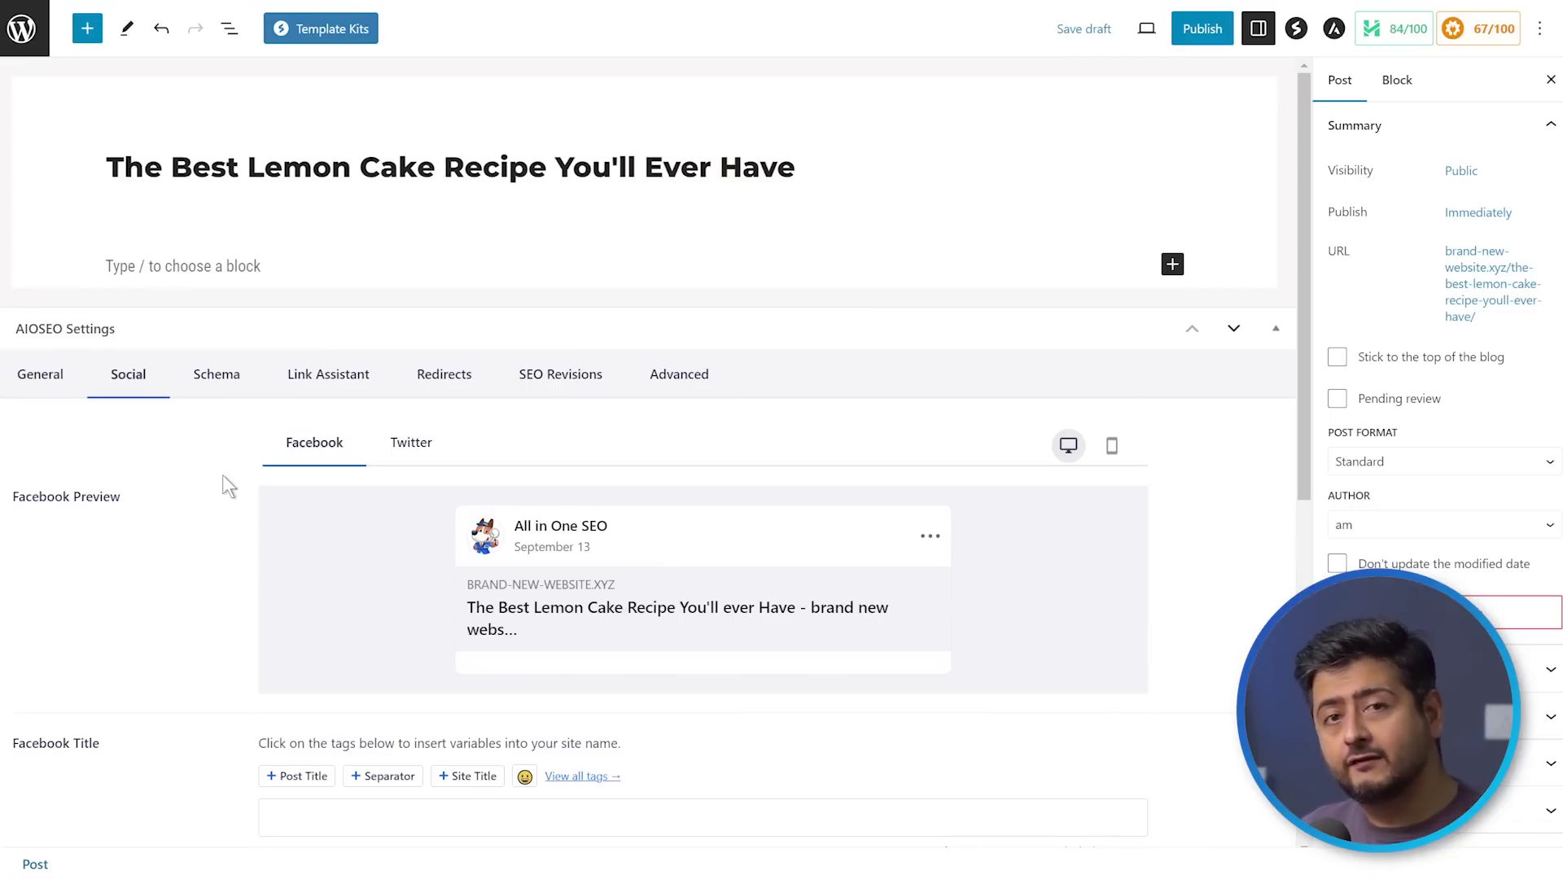
# Step: Show the Schema tab, with Article – Blog Post as the default schema
pyautogui.scroll(-2, 223, 476)
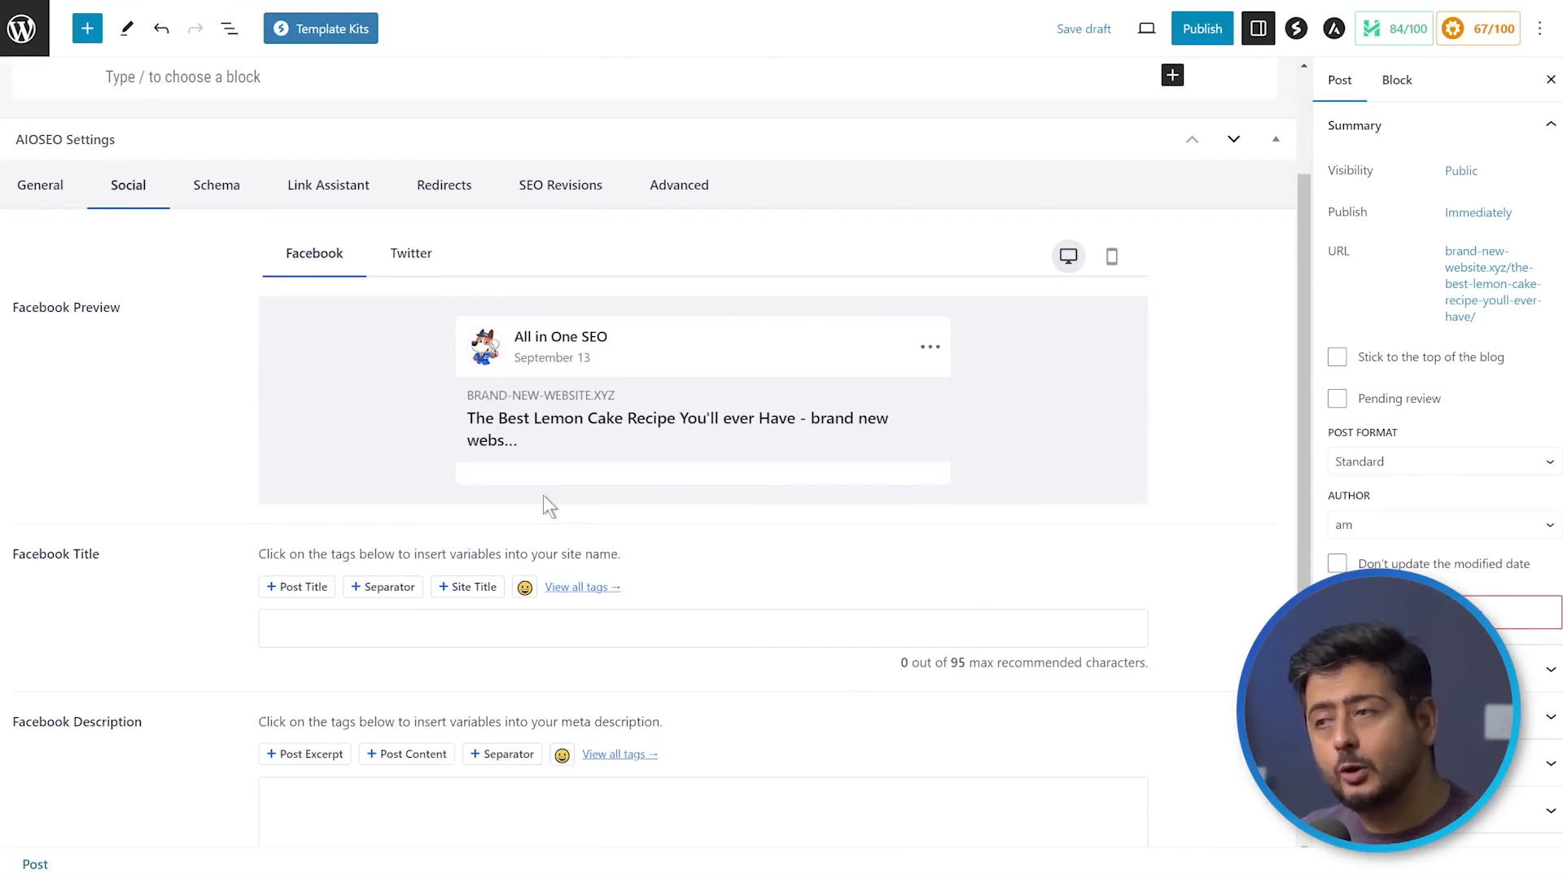
pyautogui.scroll(3, 245, 497)
pyautogui.click(218, 381)
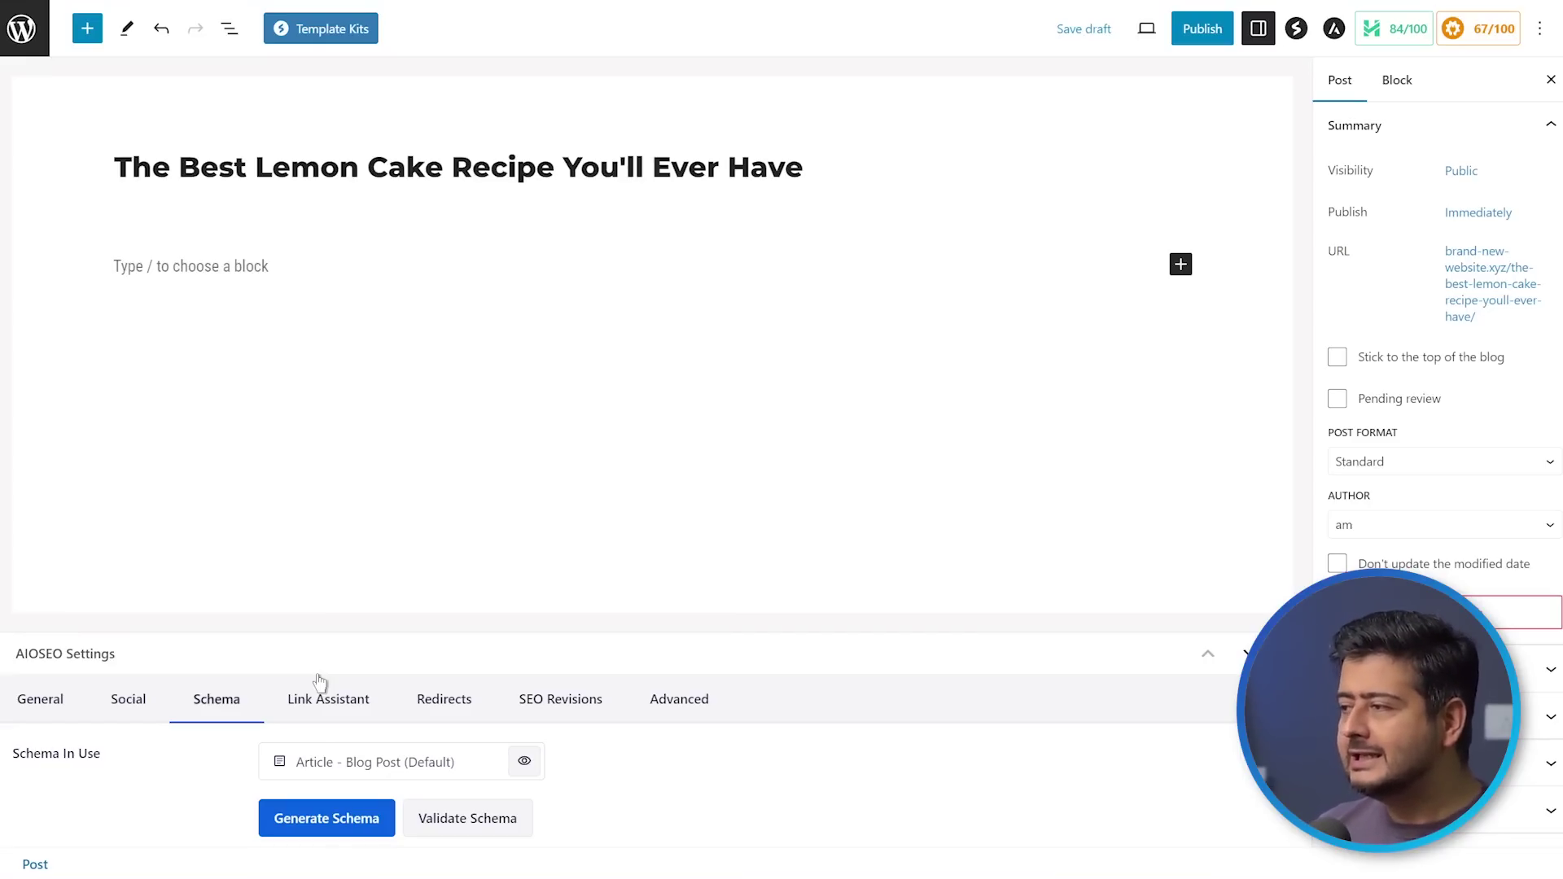
# Step: Return to the lemon cake post's AIOSEO Social tab
pyautogui.click(155, 708)
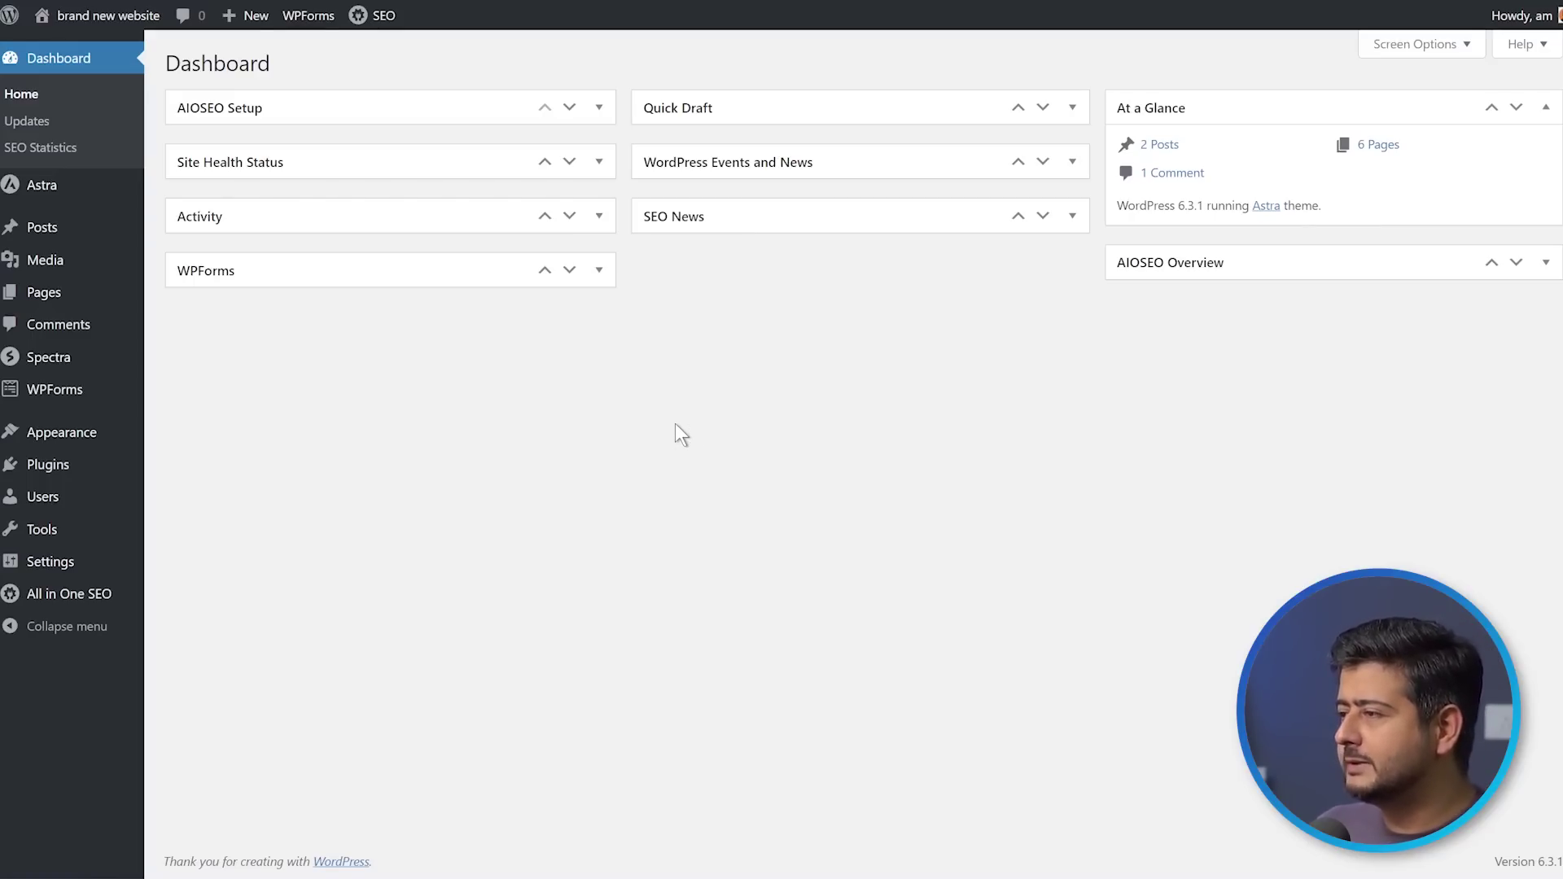
# Step: Bulk-enable auto-updates for all four plugins on the Installed Plugins page
pyautogui.moveTo(48, 464)
pyautogui.click(188, 471)
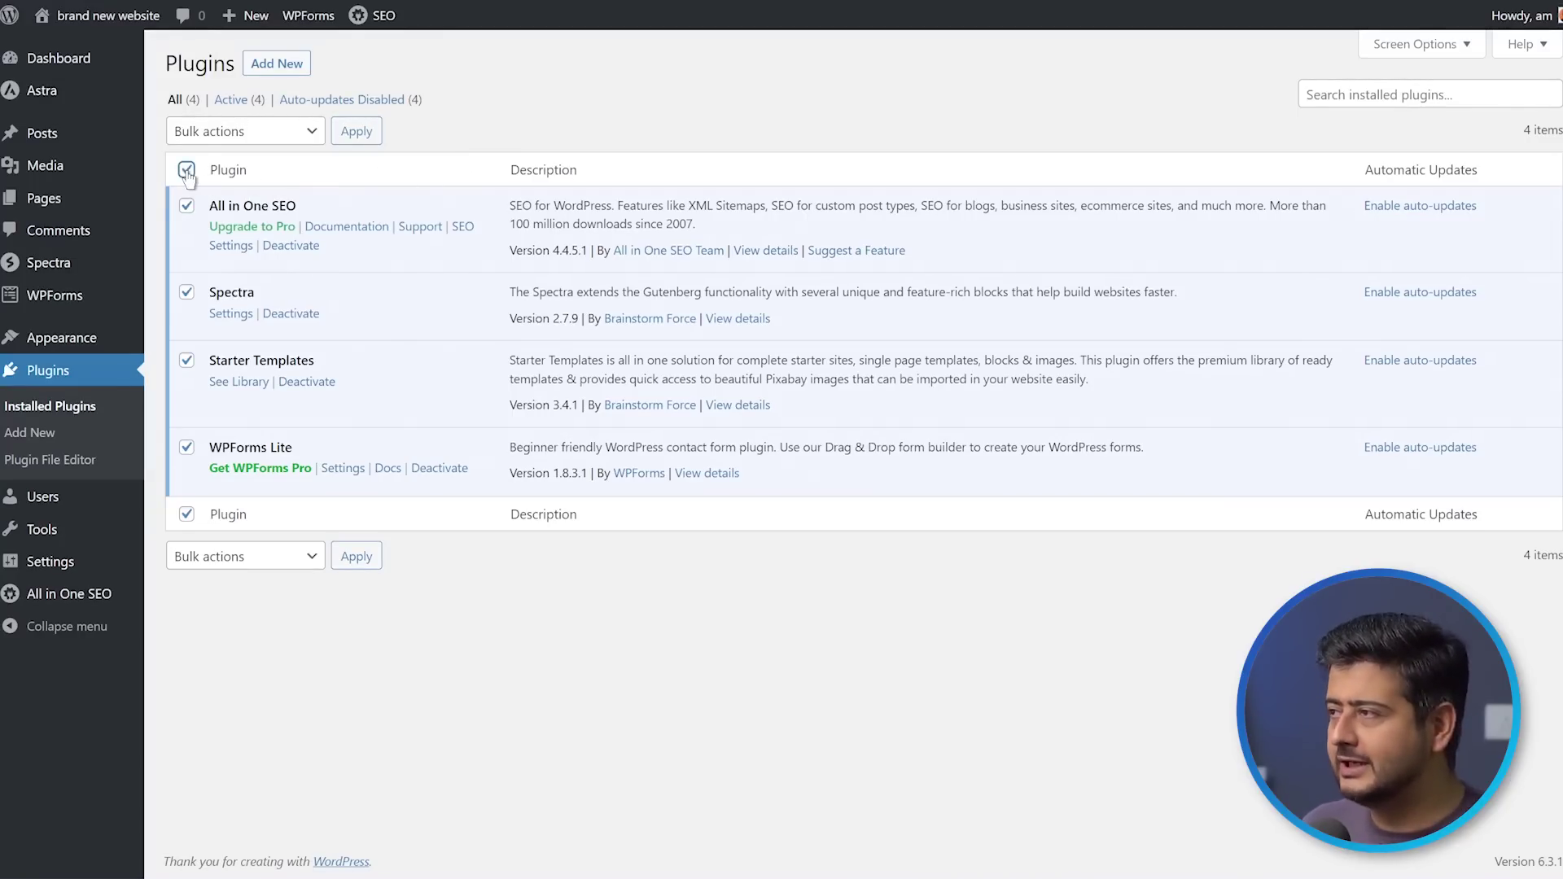
pyautogui.click(306, 136)
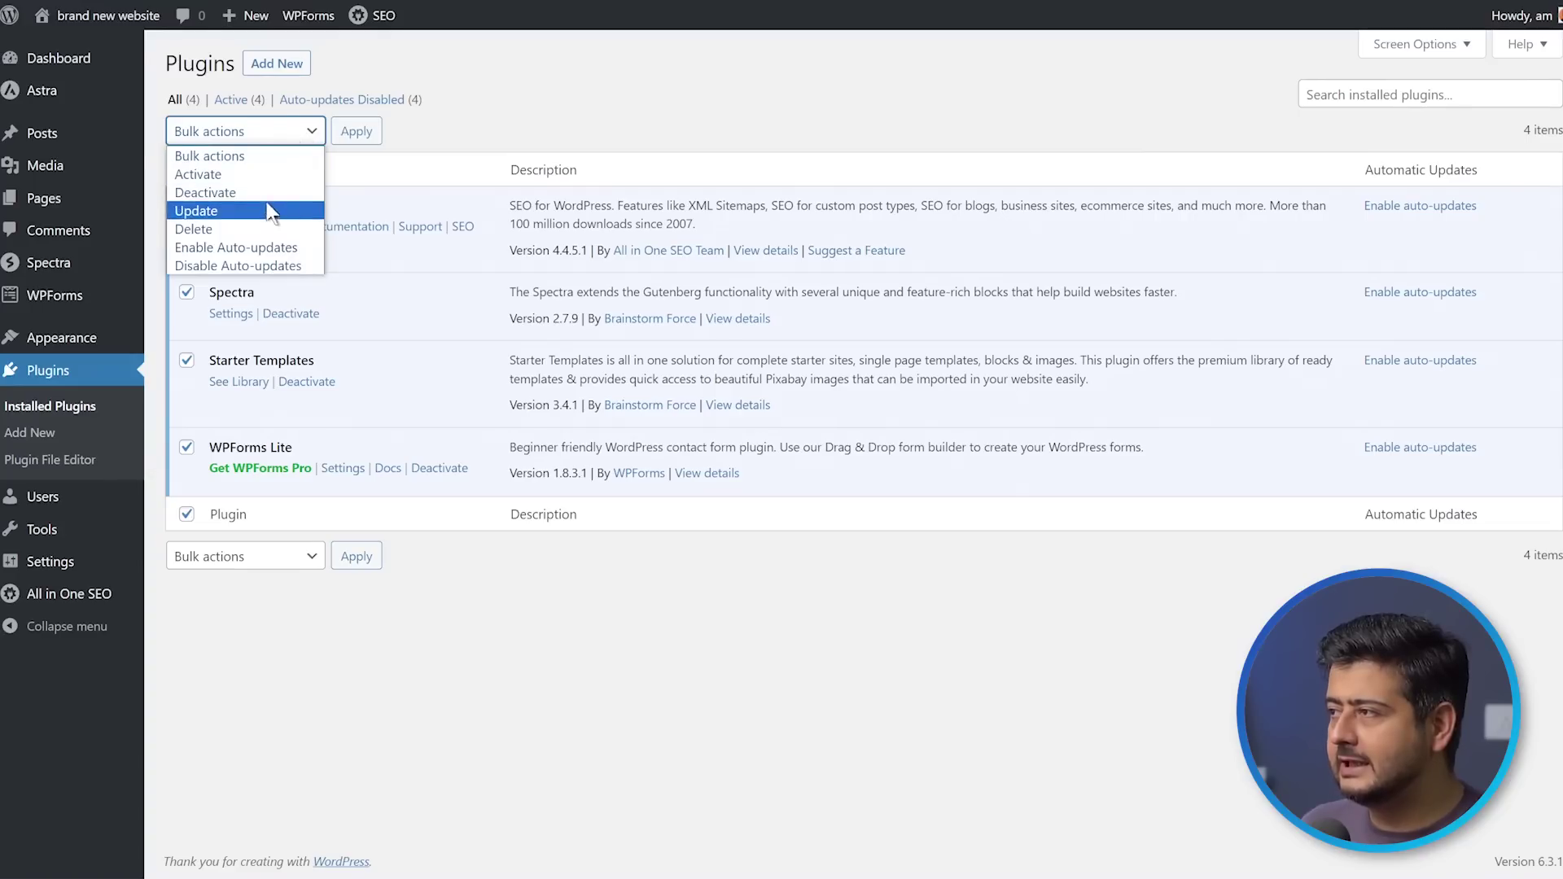
pyautogui.click(254, 247)
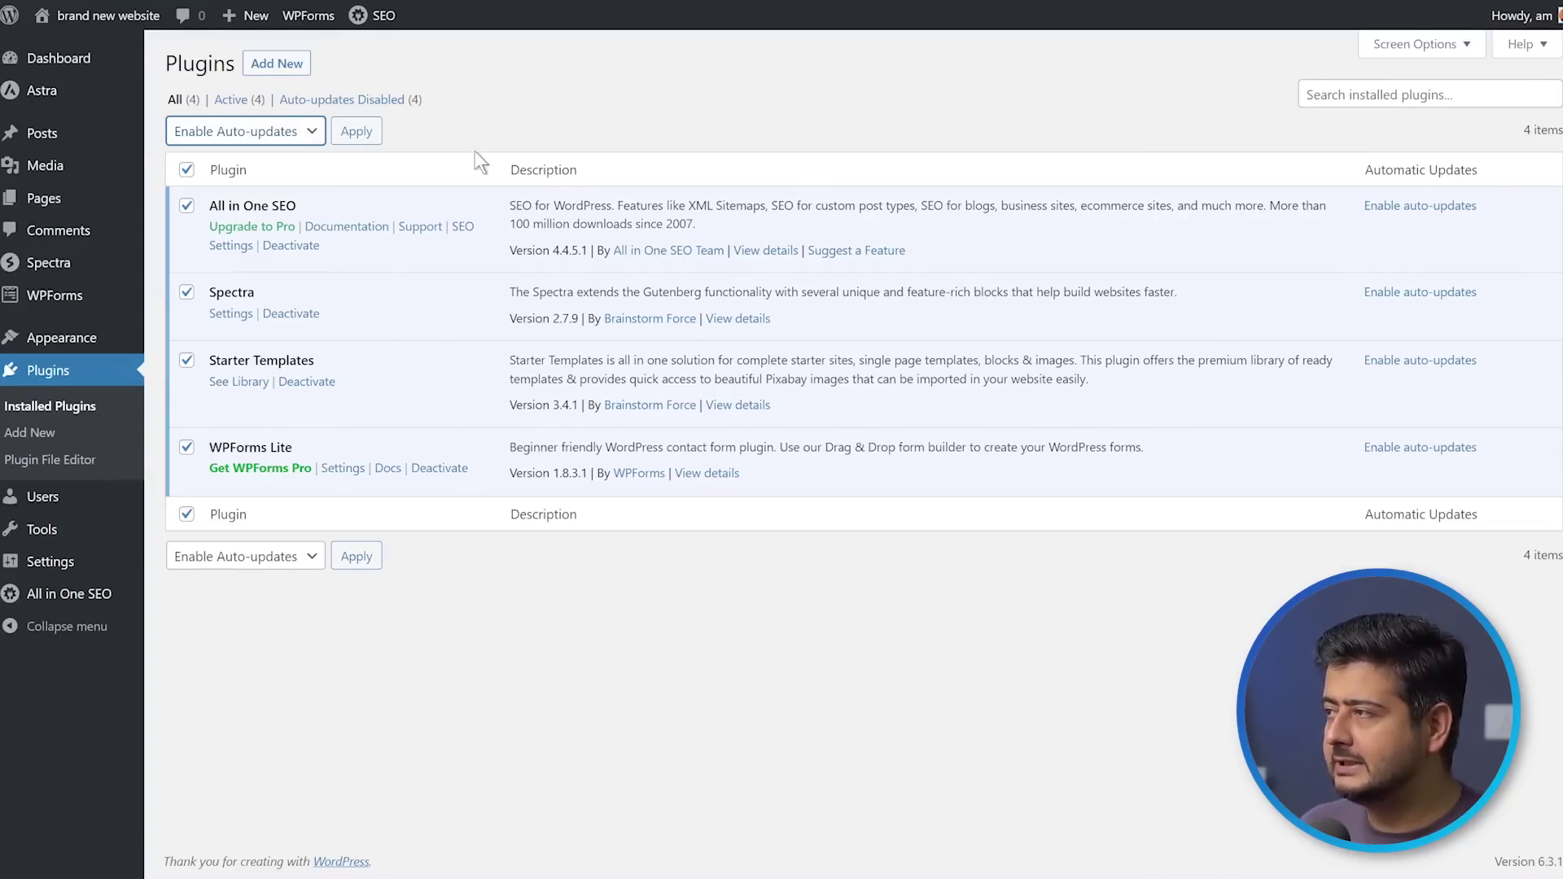
pyautogui.click(365, 141)
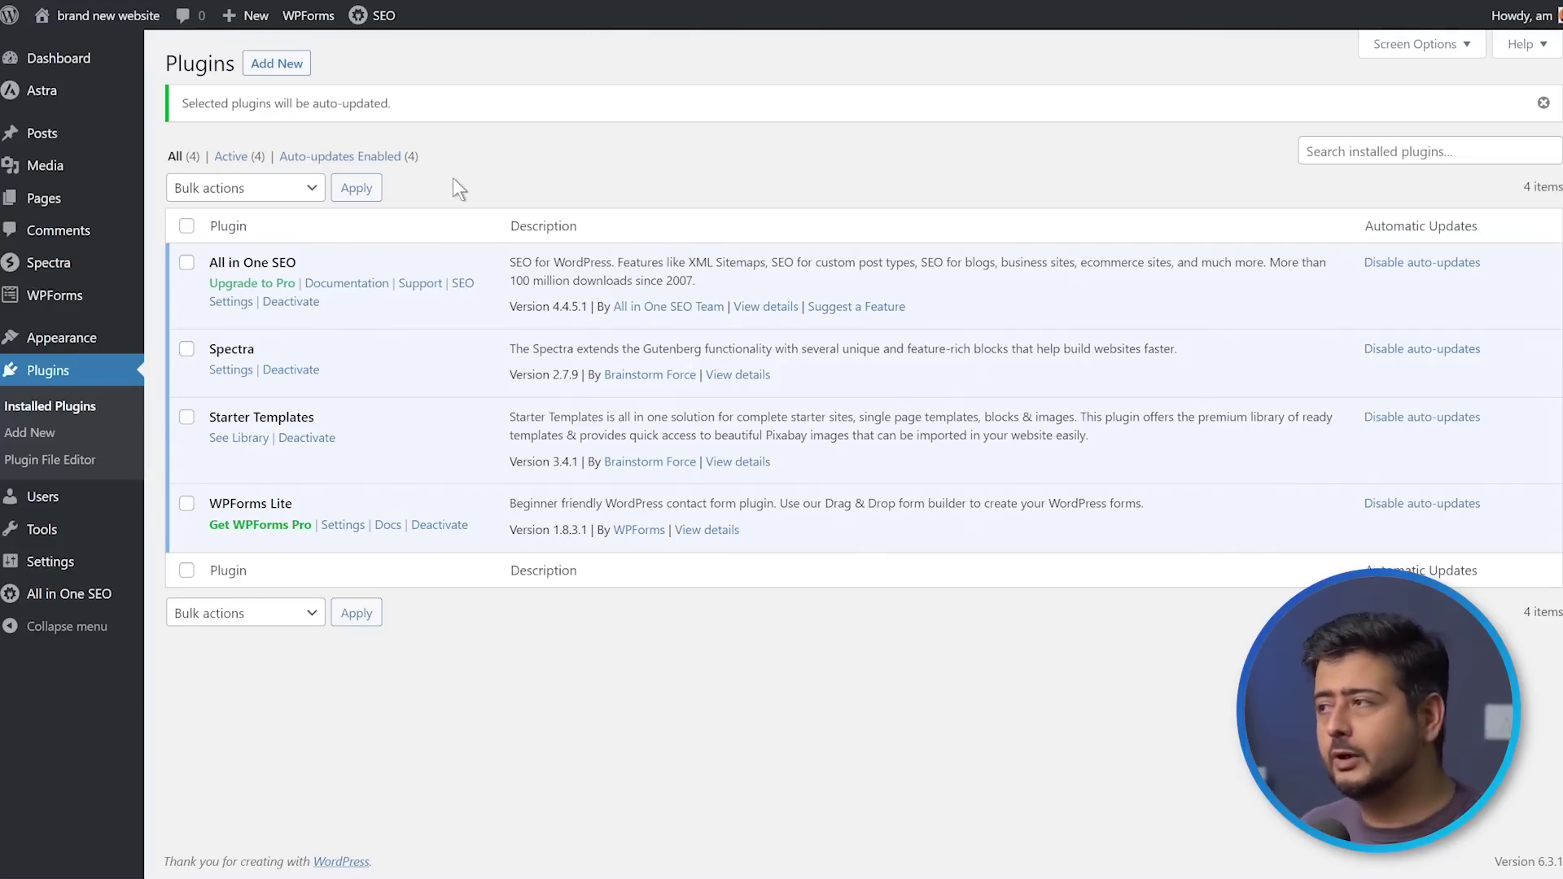
pyautogui.click(241, 189)
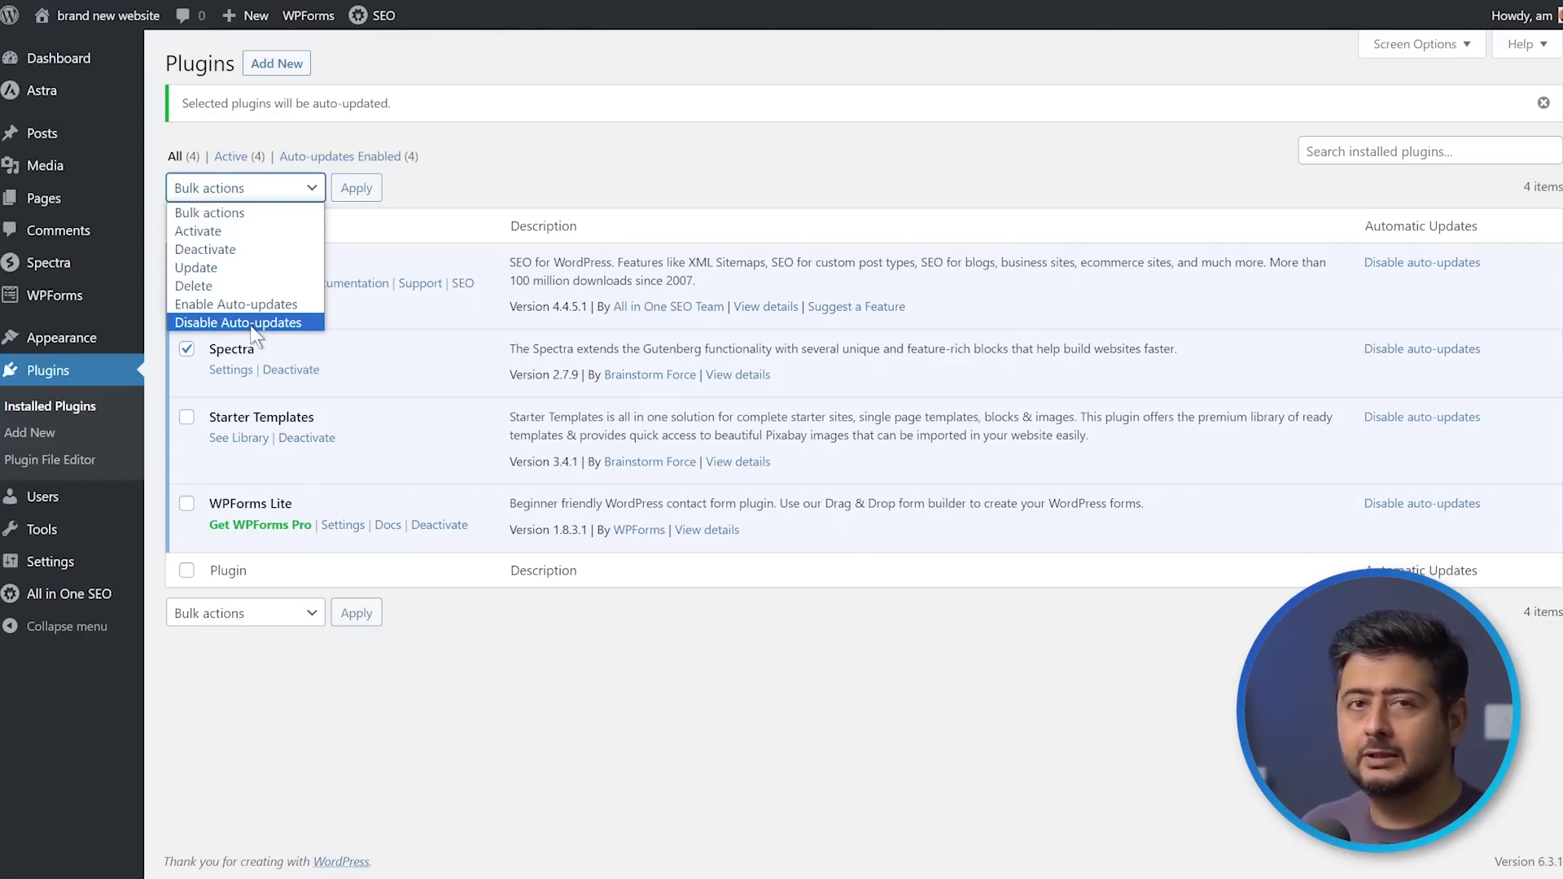
pyautogui.click(556, 195)
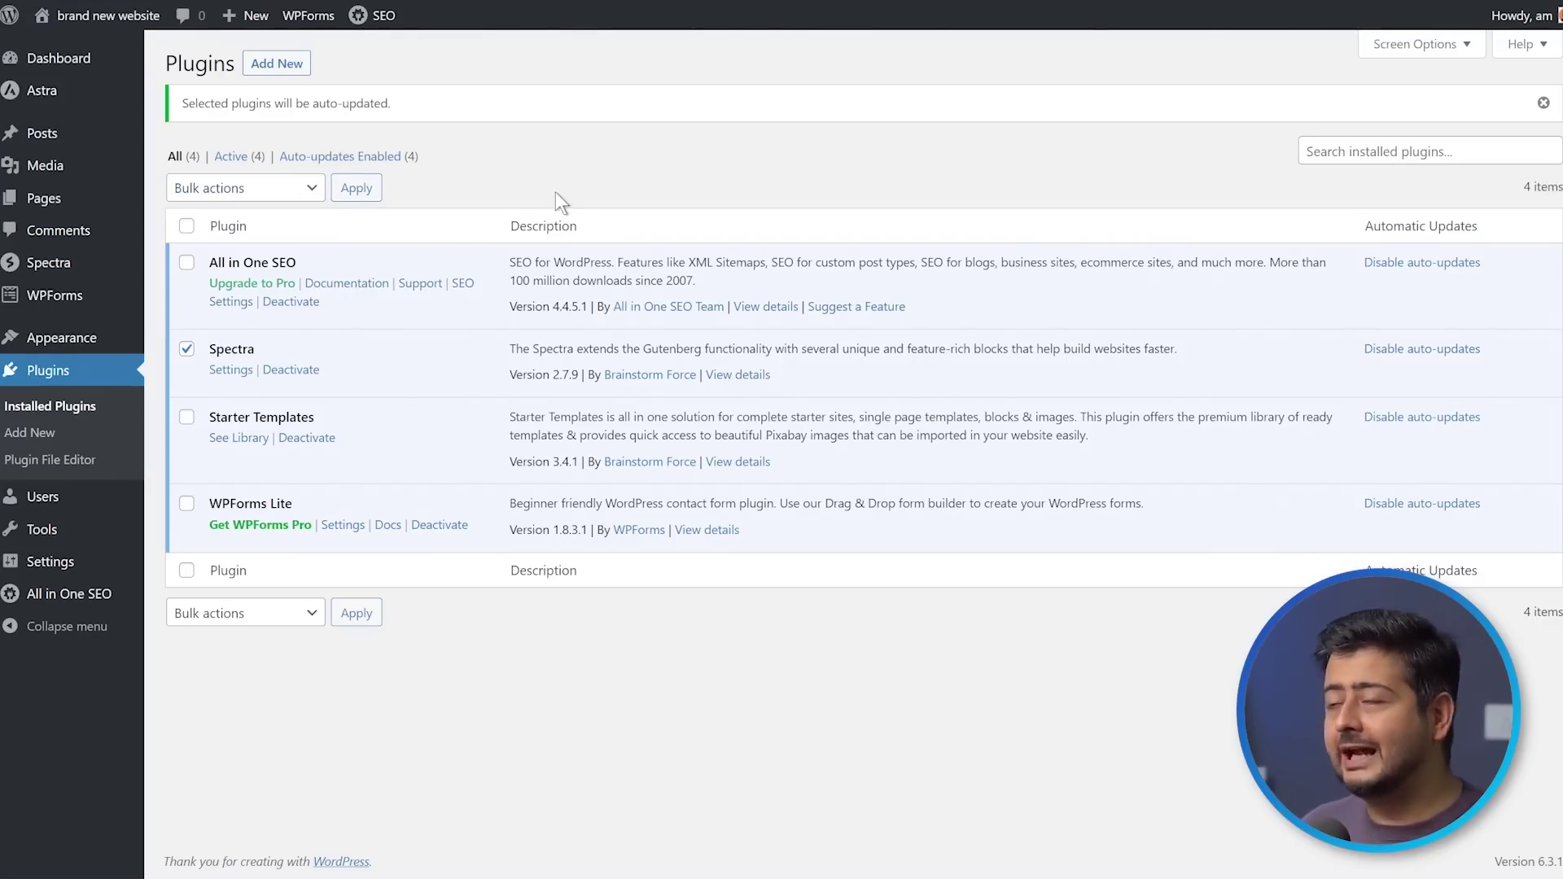